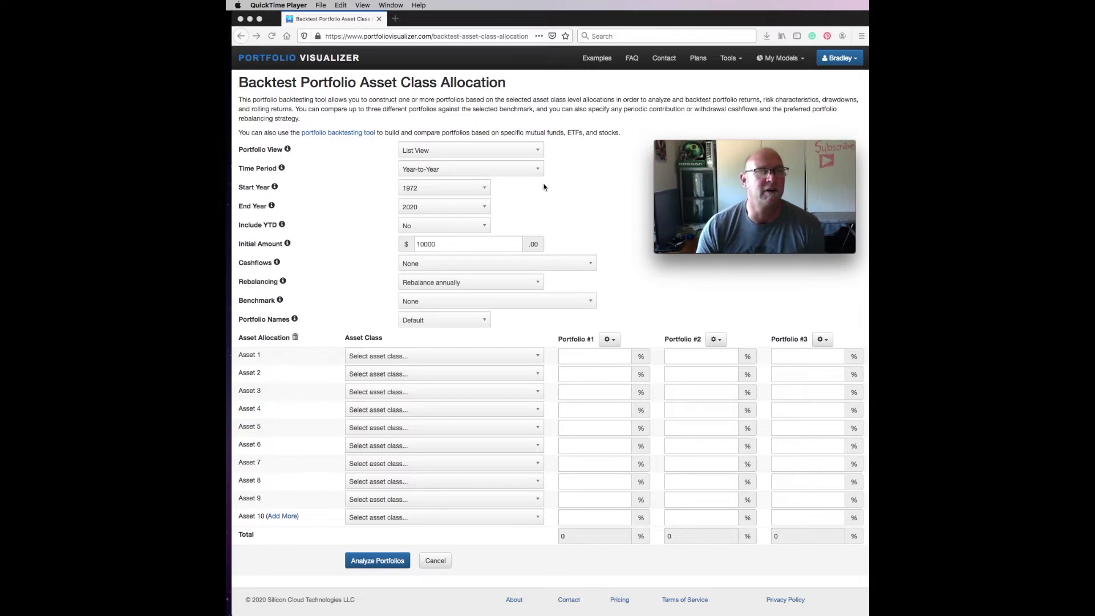
Set the backtest Start Year to 2000 and Include YTD to Yes
left_click(486, 190)
left_click(486, 190)
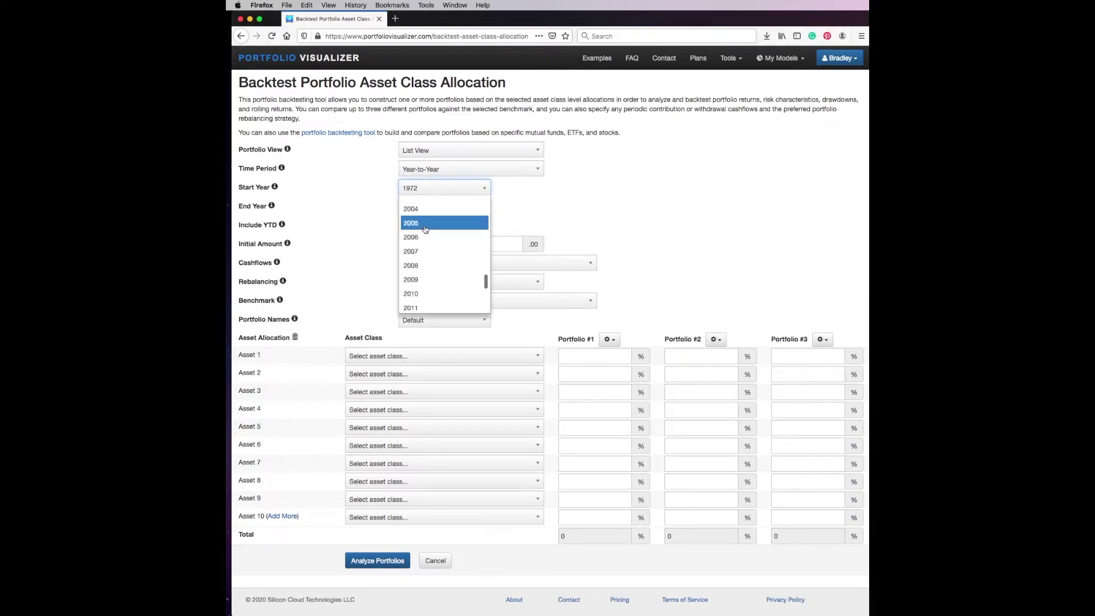
scroll(425, 226, "up", 3)
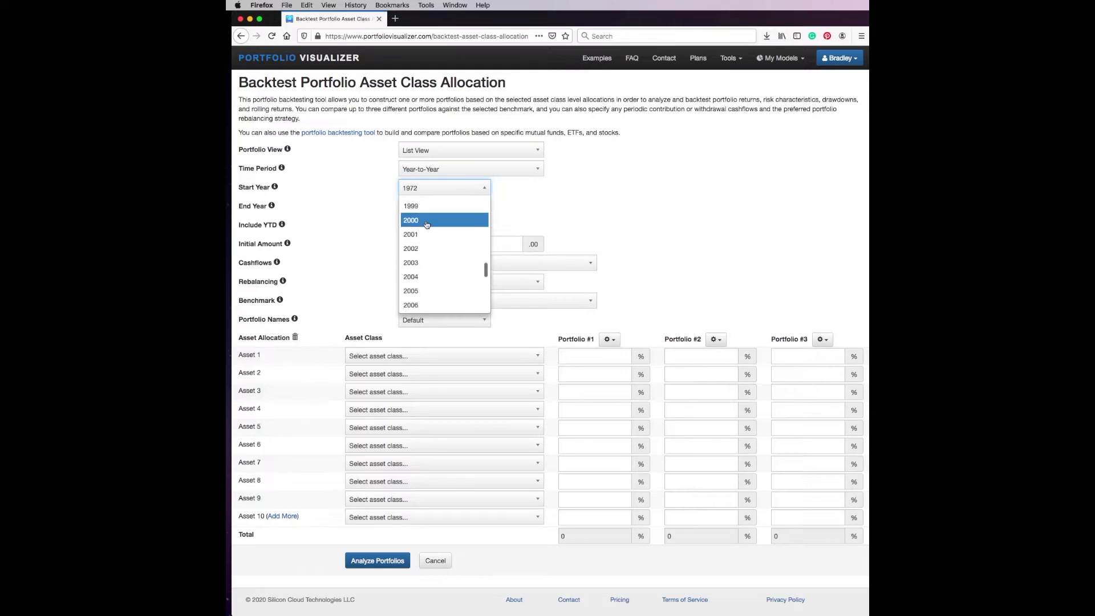
left_click(426, 225)
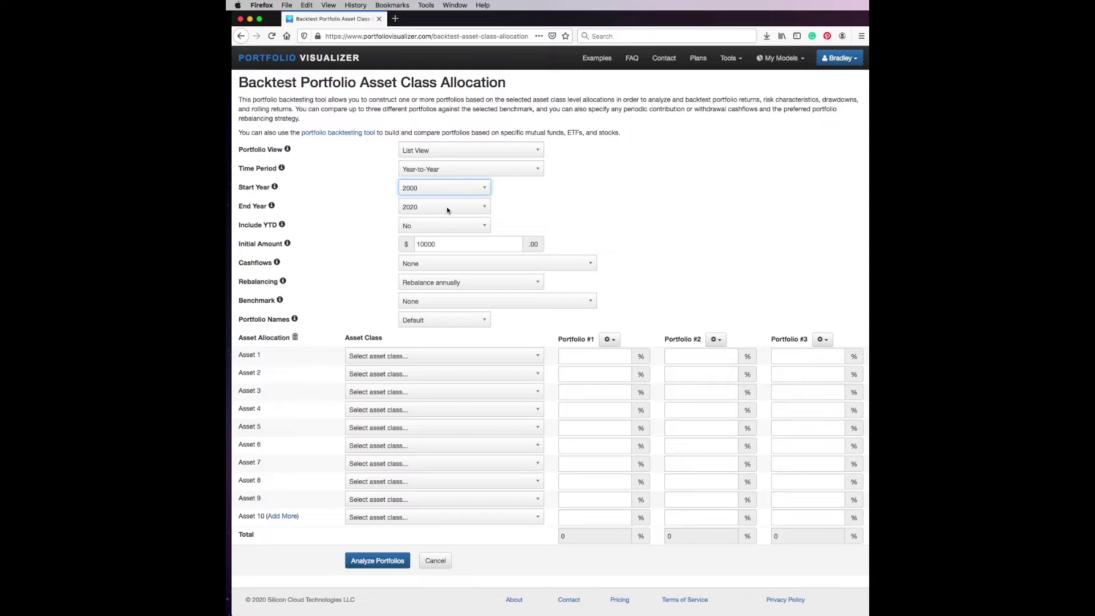
left_click(482, 226)
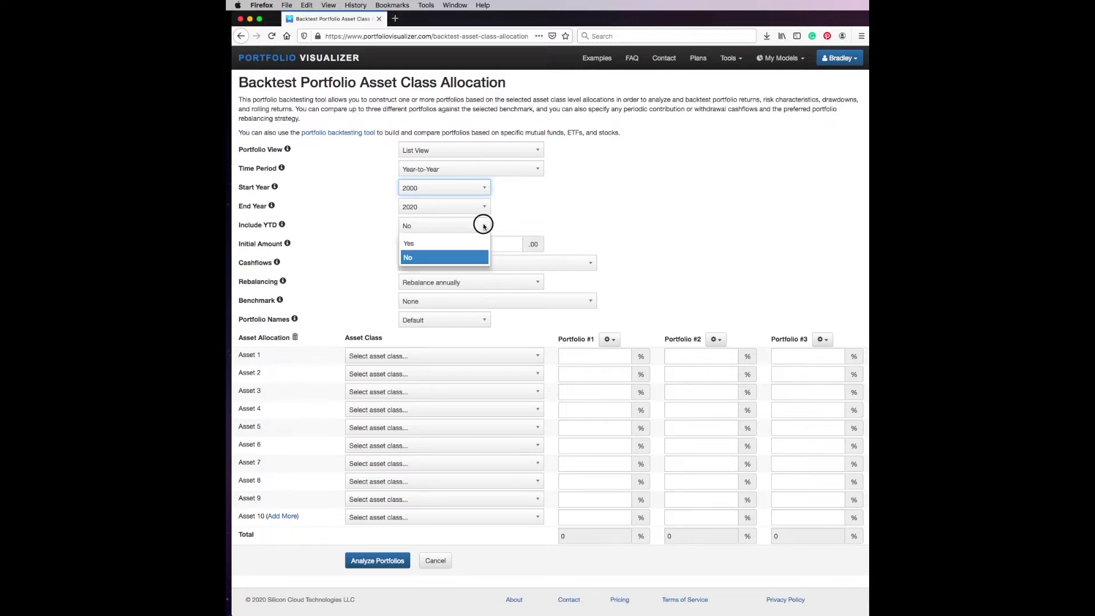
left_click(446, 243)
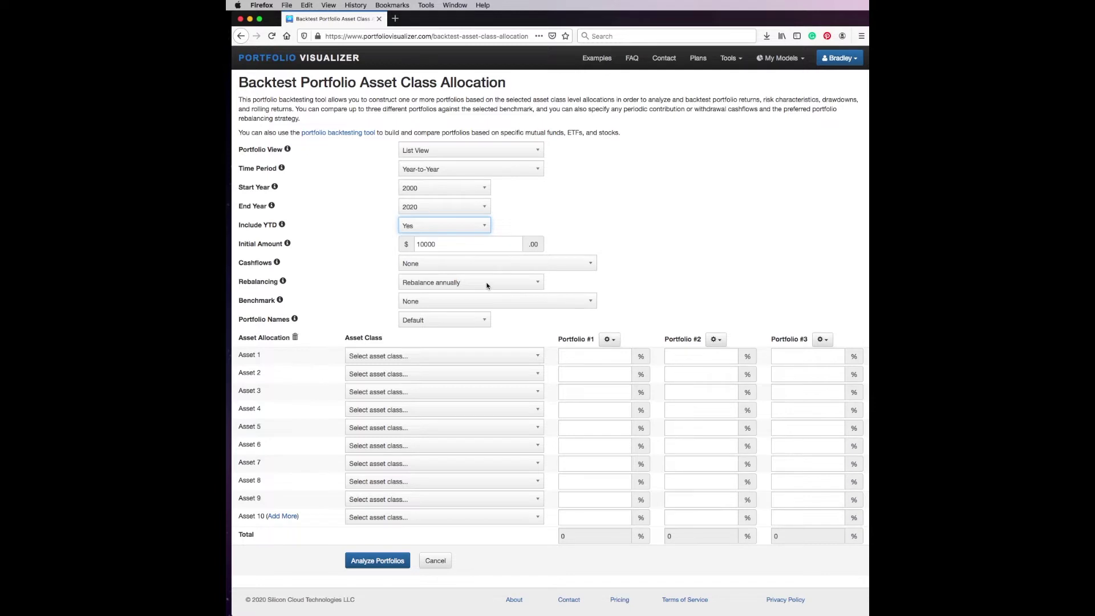
Choose US Stock Market as Asset 1 and Intermediate Term Treasury as Asset 2, with Portfolio #1 at 100% stocks
left_click(539, 357)
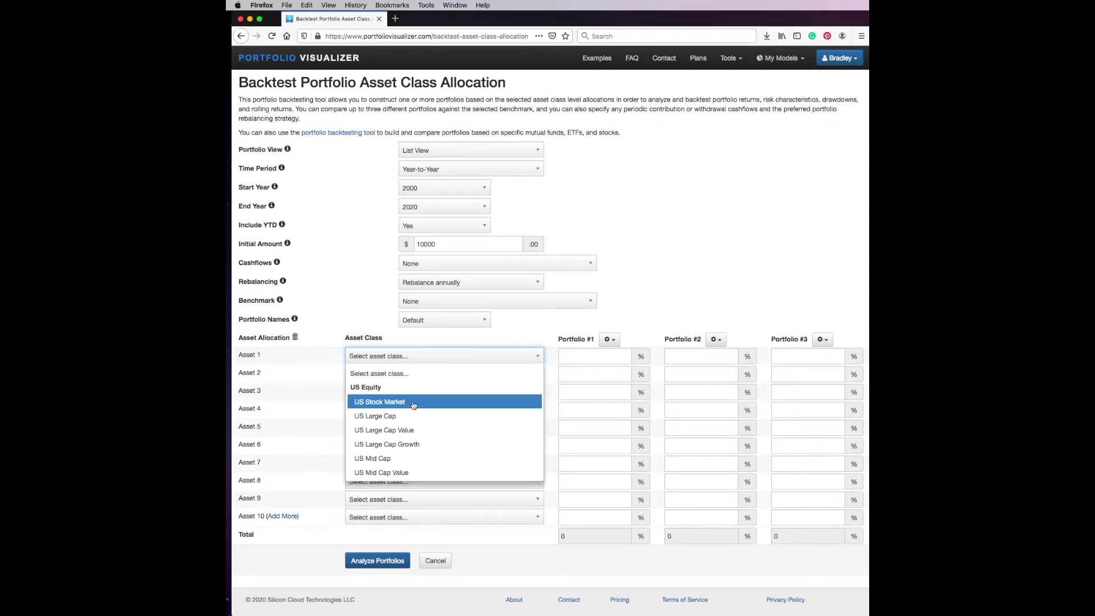
left_click(413, 403)
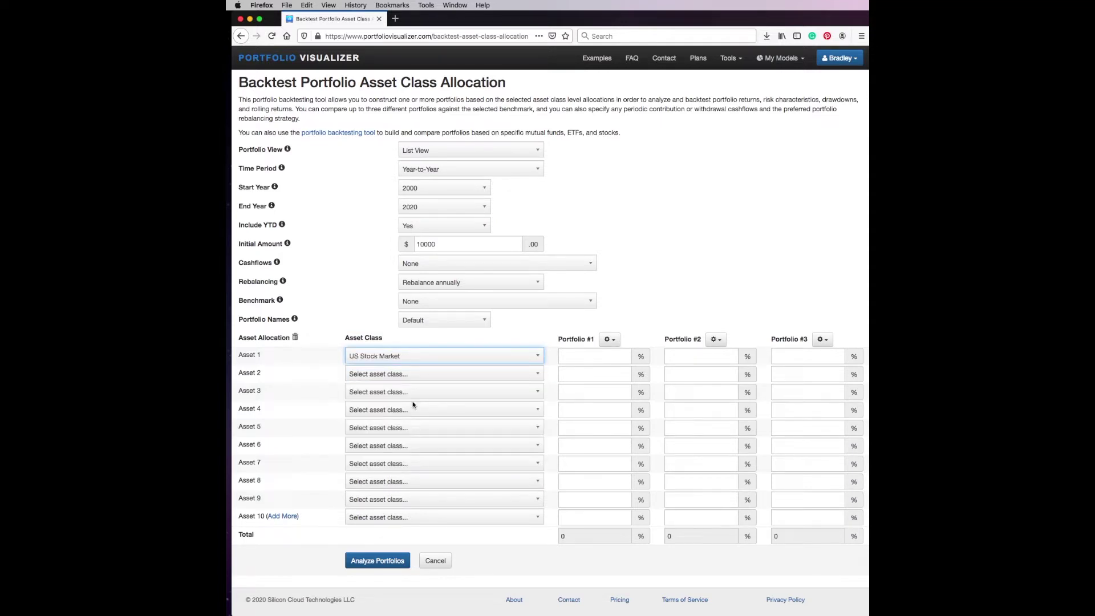
left_click(537, 375)
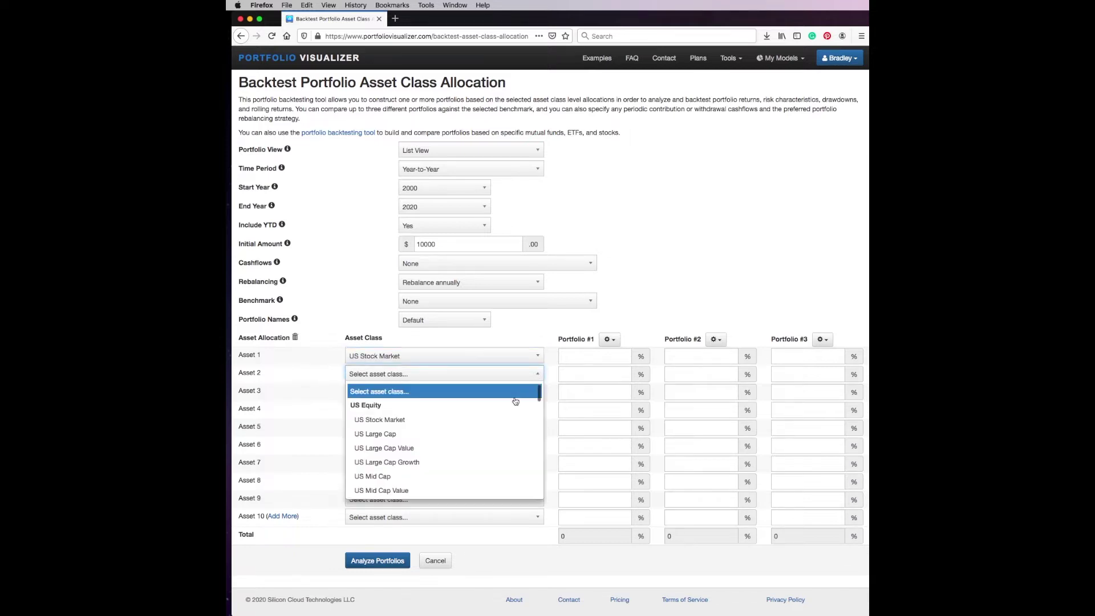
scroll(490, 428, "down", 10)
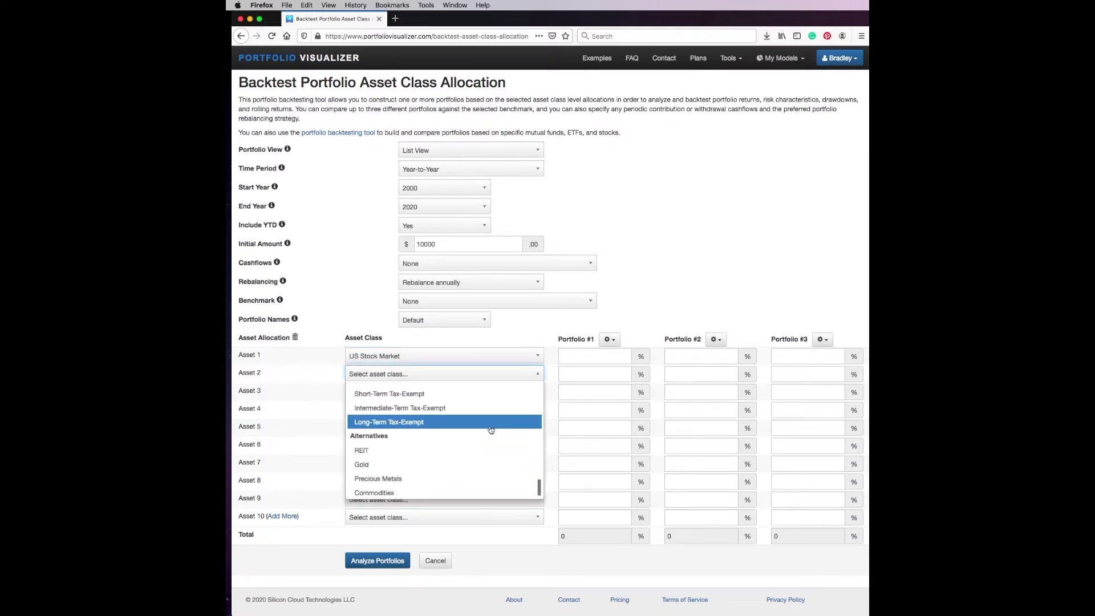
scroll(467, 411, "up", 8)
left_click(451, 396)
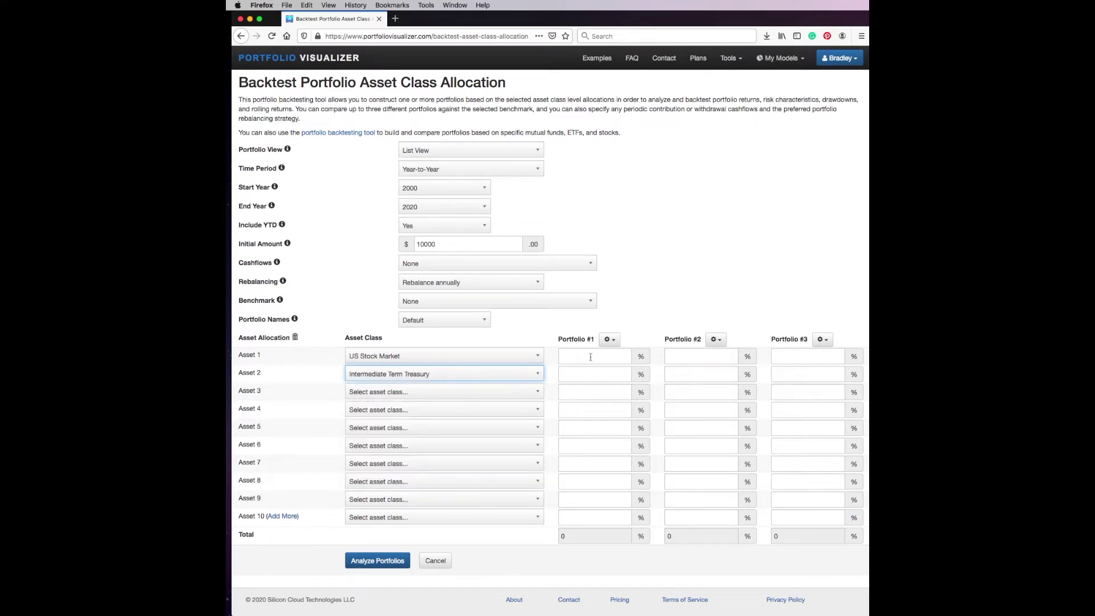
left_click(579, 357)
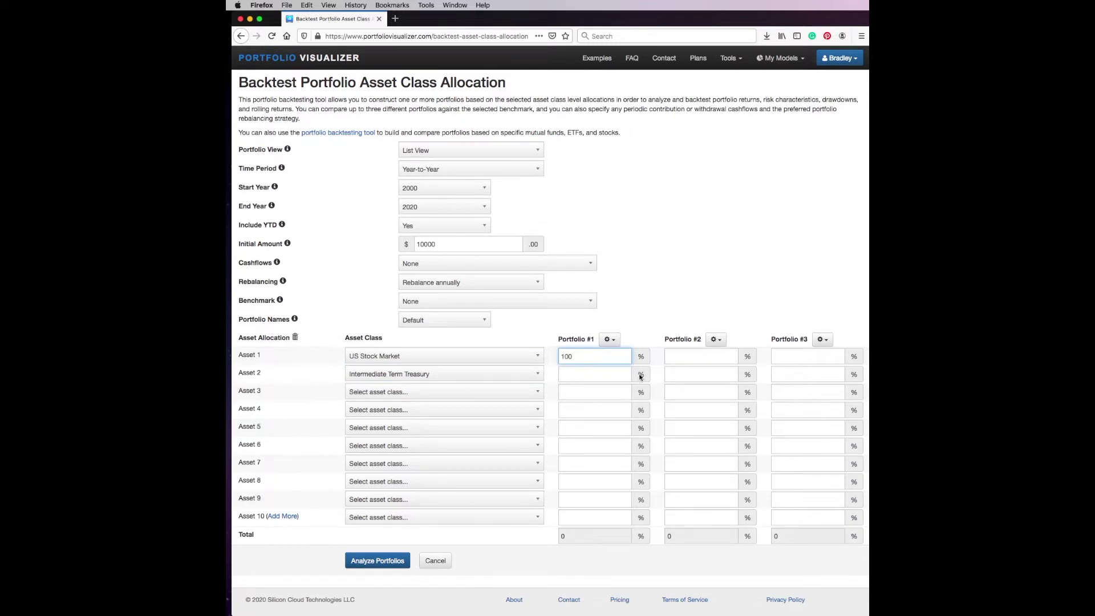
Enter 80/20 for Portfolio #2 and 50/50 for Portfolio #3, then run the backtest
left_click(683, 355)
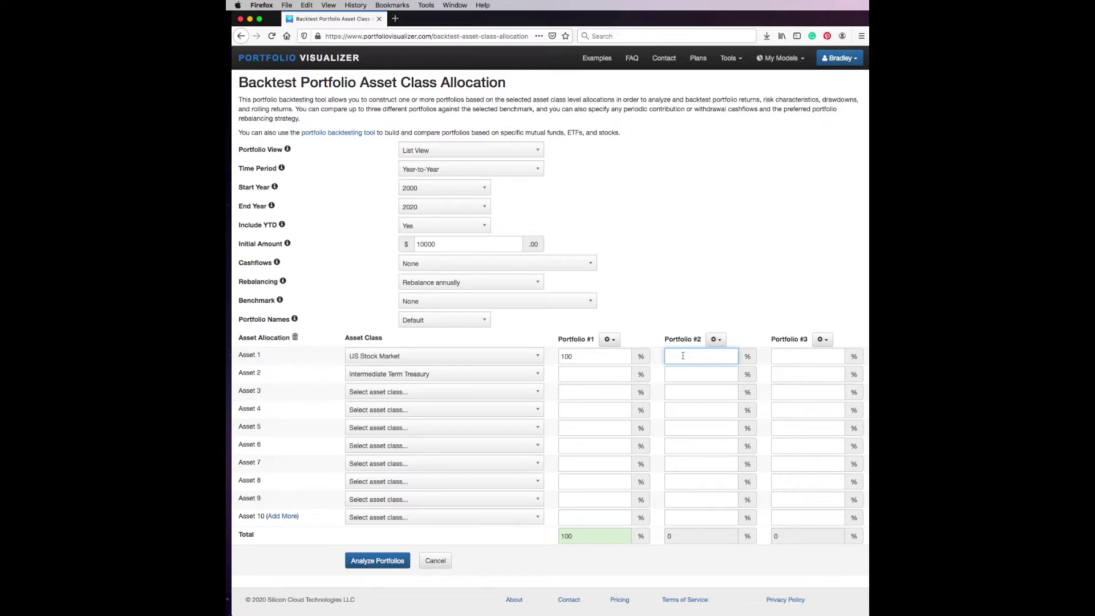
left_click(676, 374)
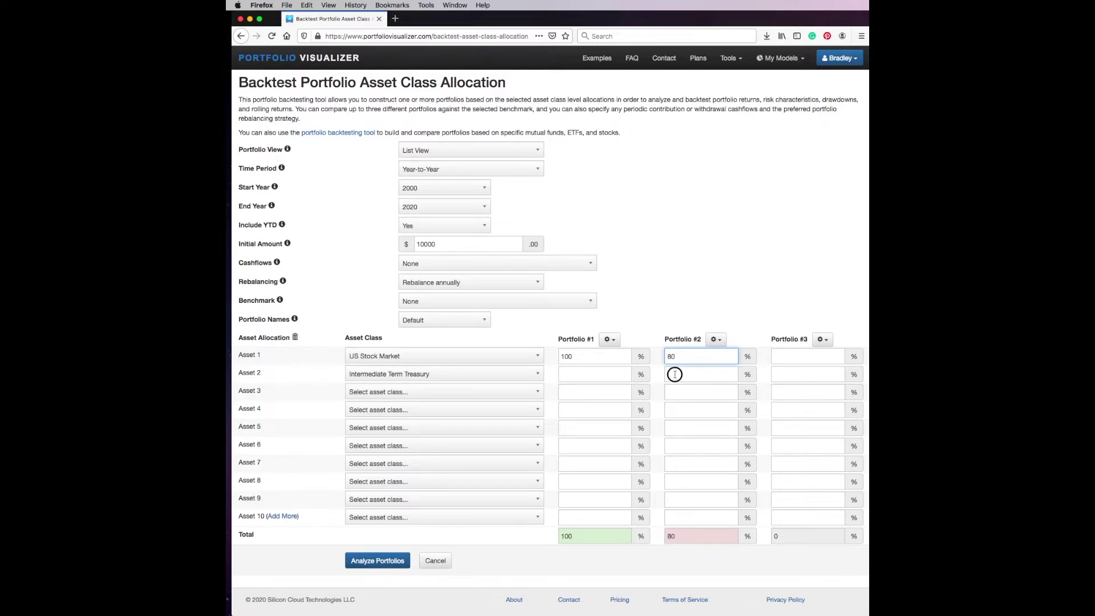
type("20")
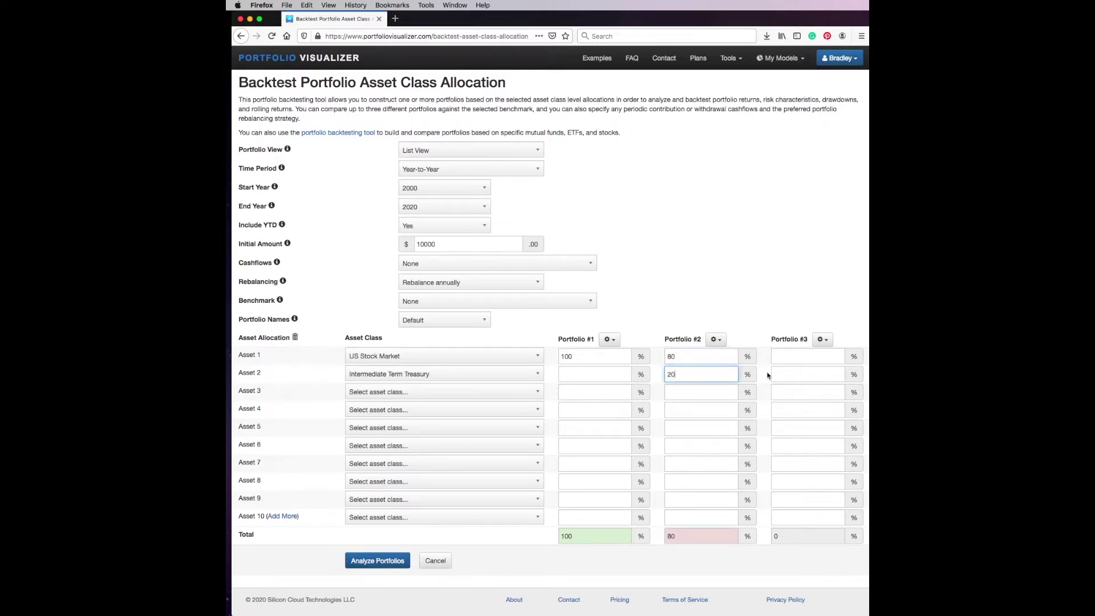
left_click(787, 356)
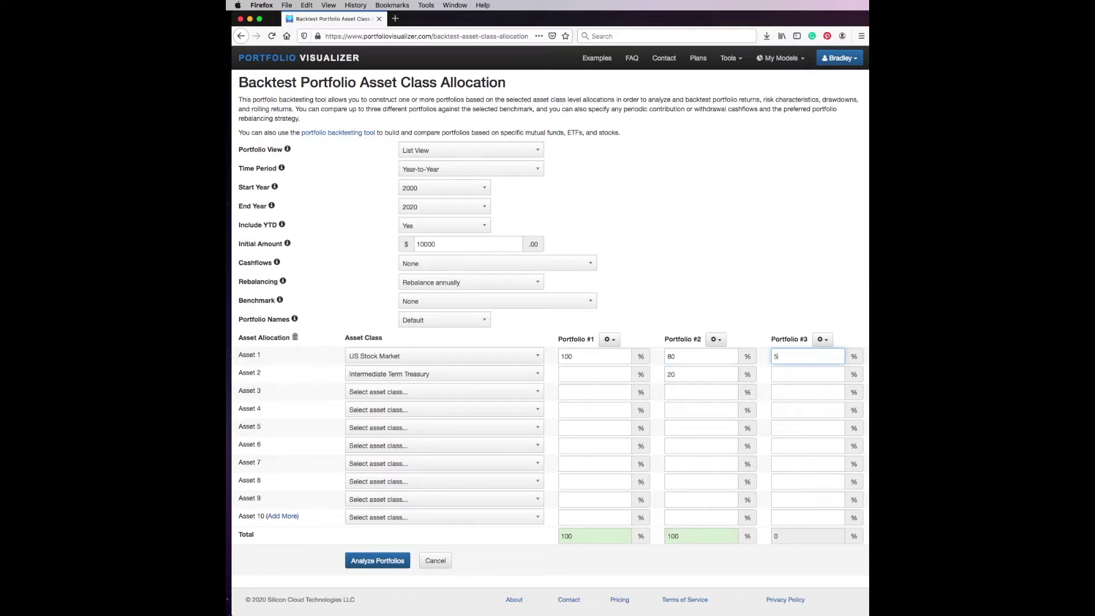
left_click(785, 372)
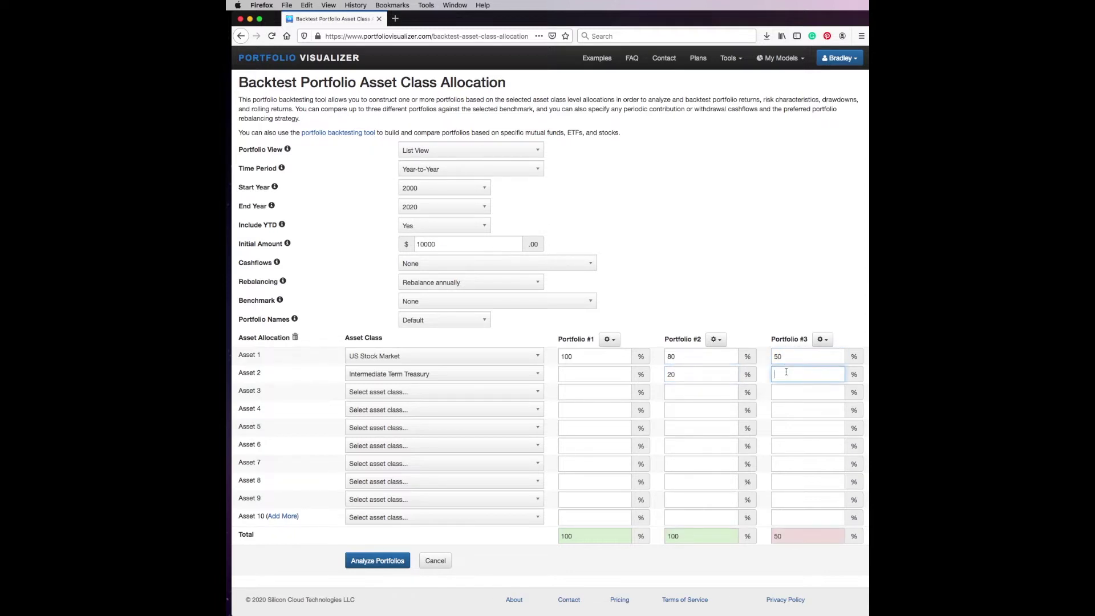
type("50")
left_click(378, 561)
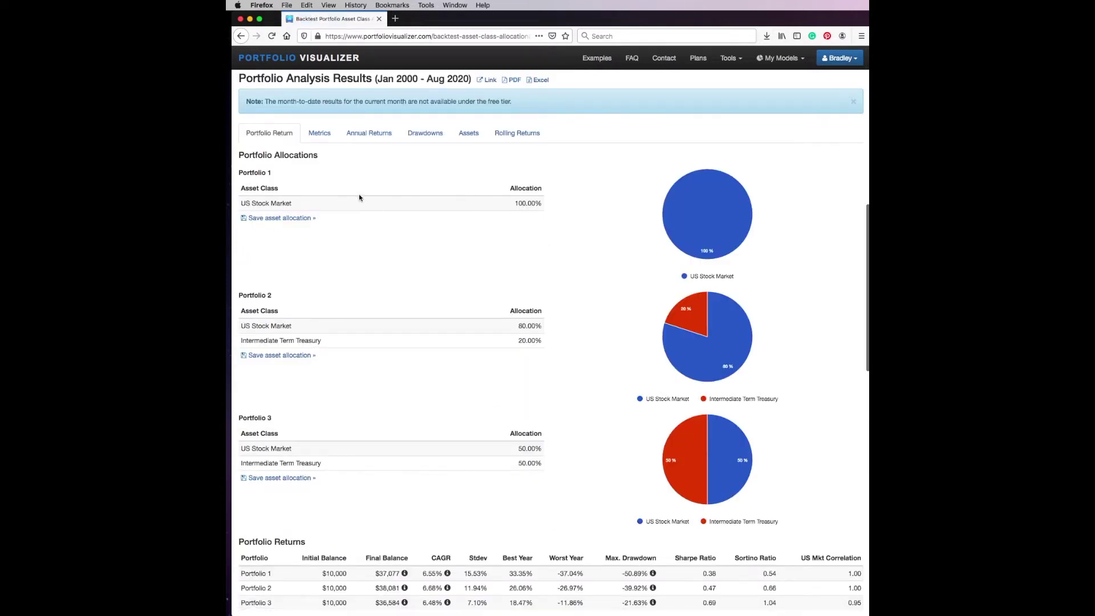
Check the allocation values on each portfolio's pie chart in the results
mouse_move(738, 225)
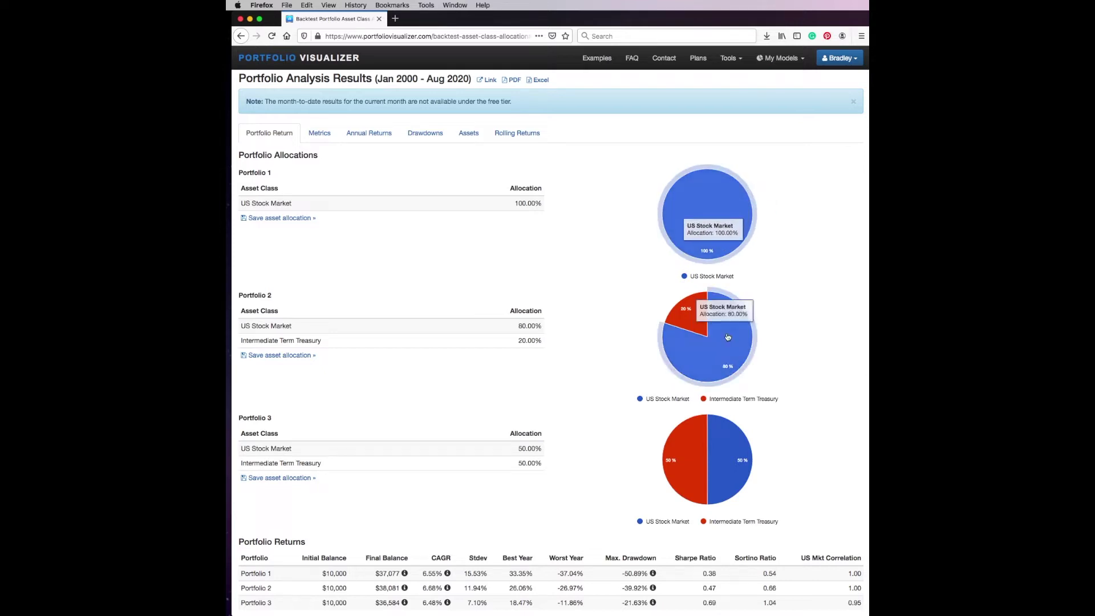
mouse_move(692, 319)
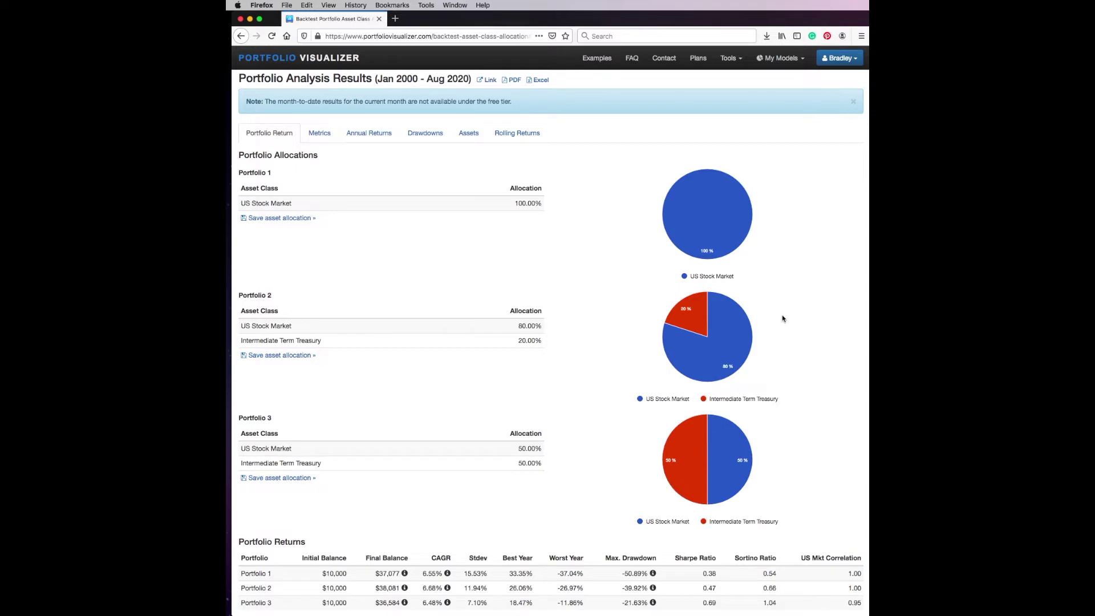
scroll(782, 318, "down", 10)
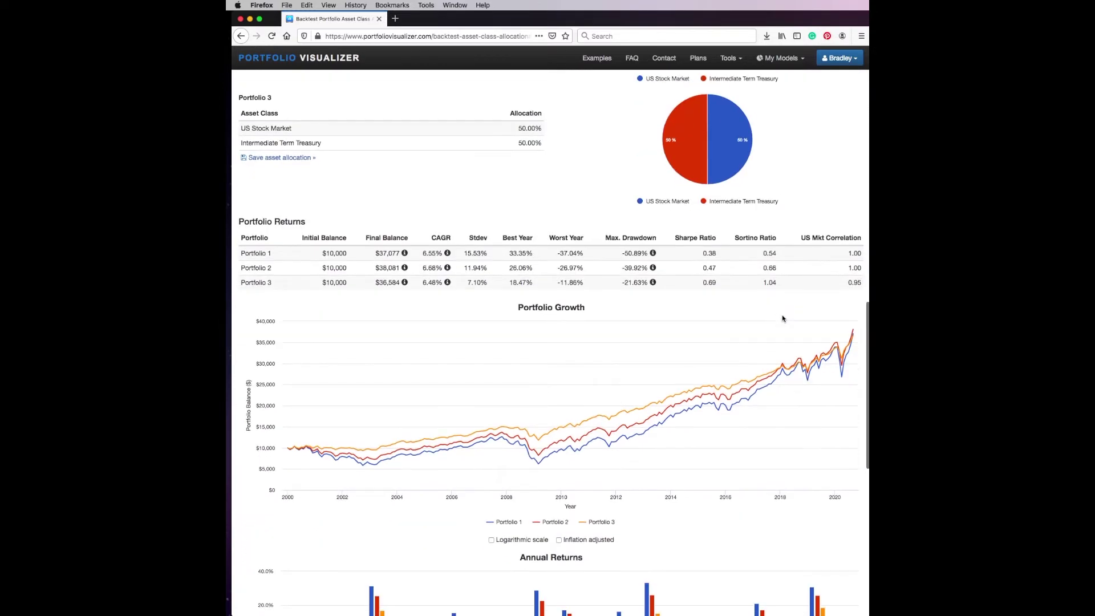
Scroll through the results to review returns and the 2000–2020 growth and annual-return charts
scroll(782, 318, "down", 5)
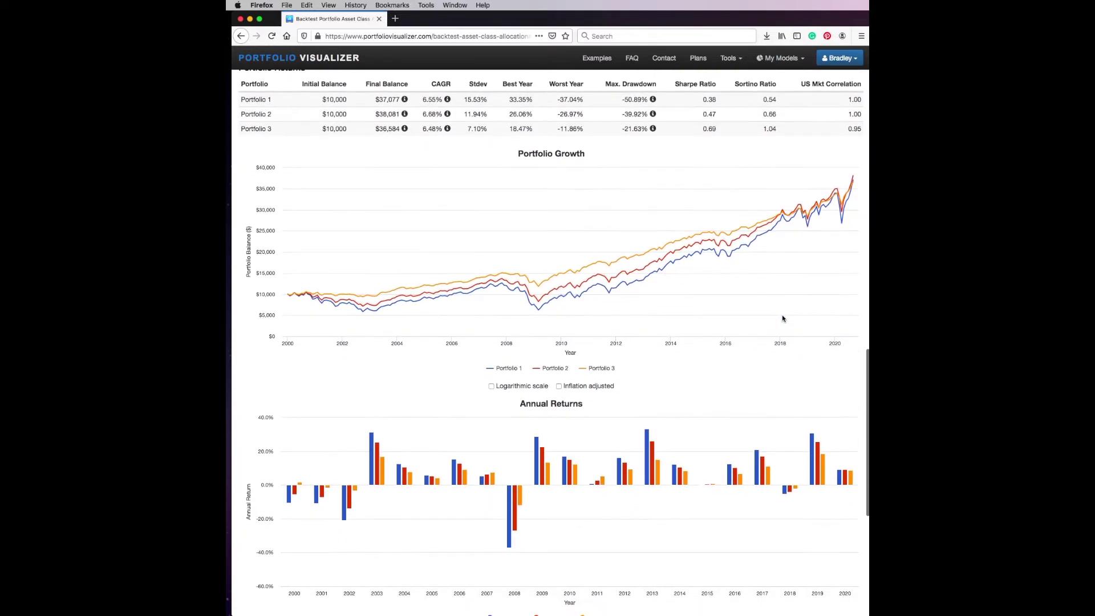
scroll(782, 318, "up", 1)
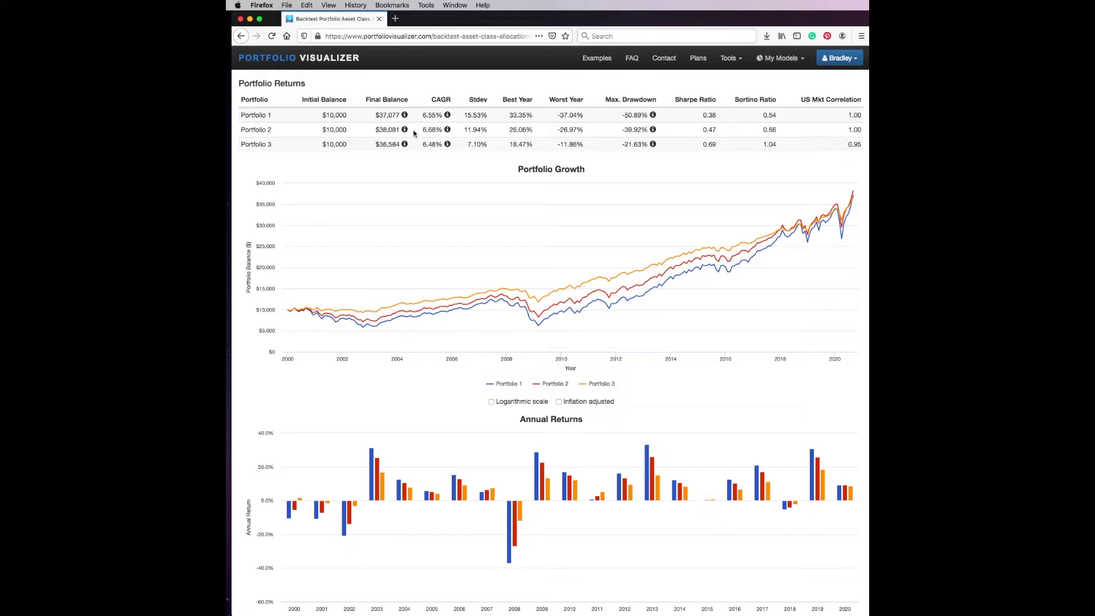
scroll(538, 134, "up", 1)
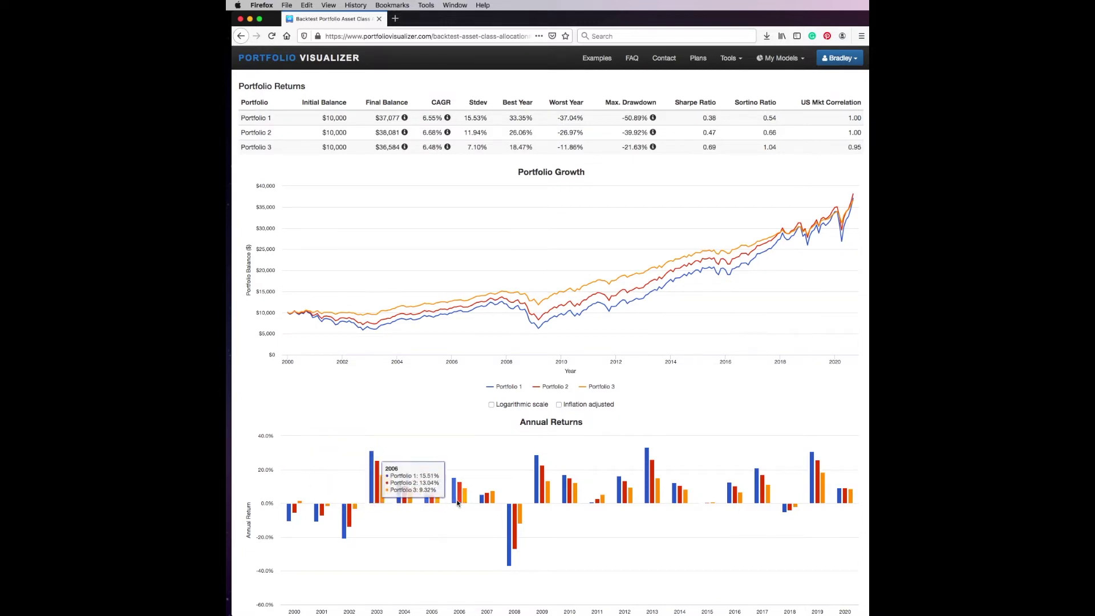
scroll(488, 503, "up", 1)
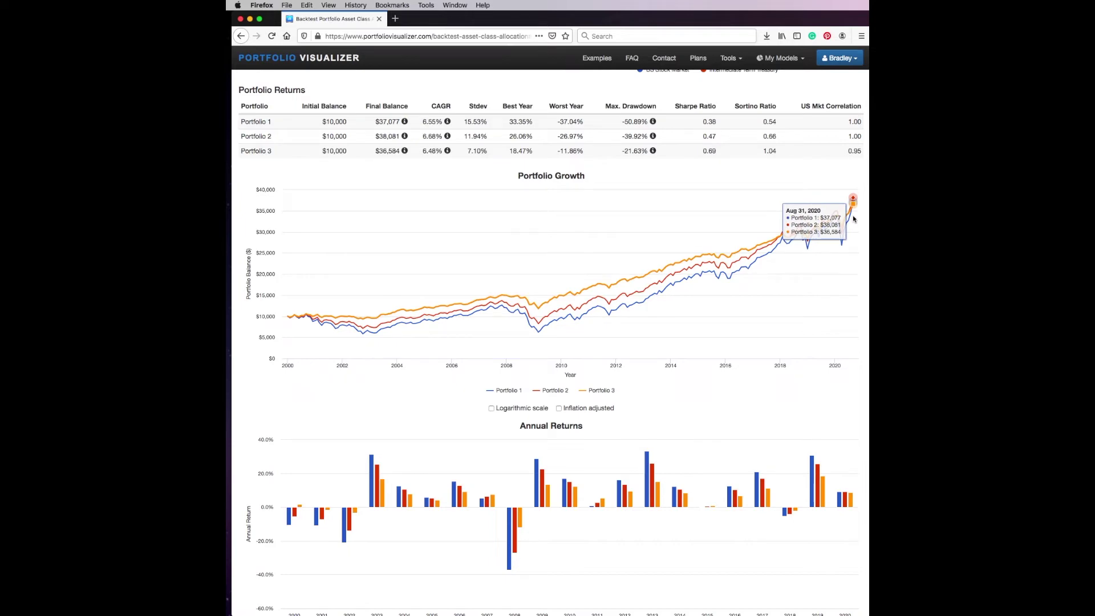
Scroll back to the top of the page to the asset-allocation input form
scroll(600, 176, "up", 3)
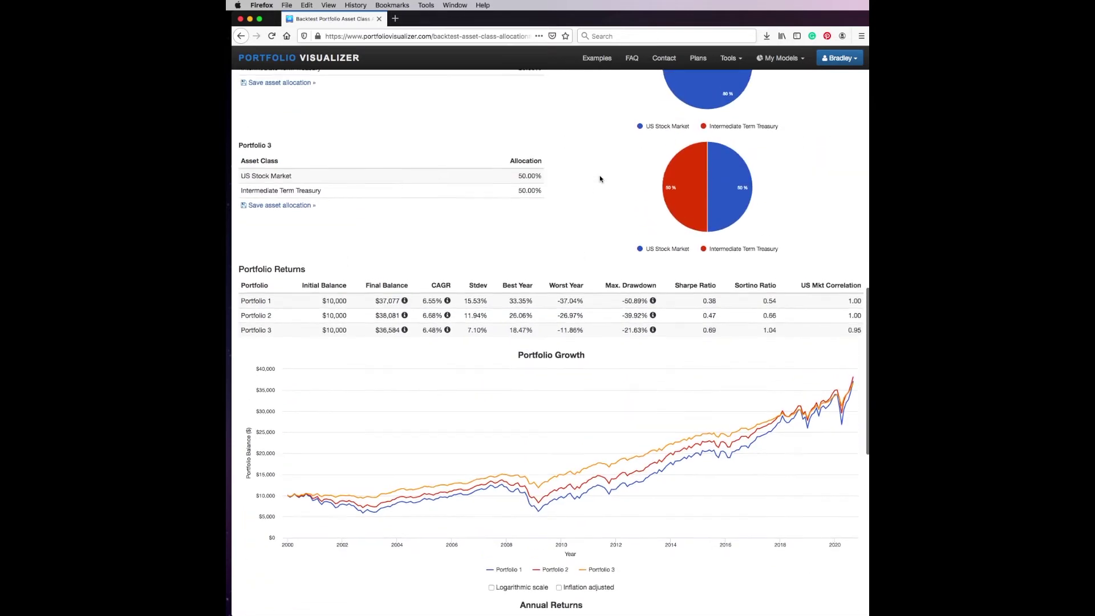
scroll(600, 176, "up", 15)
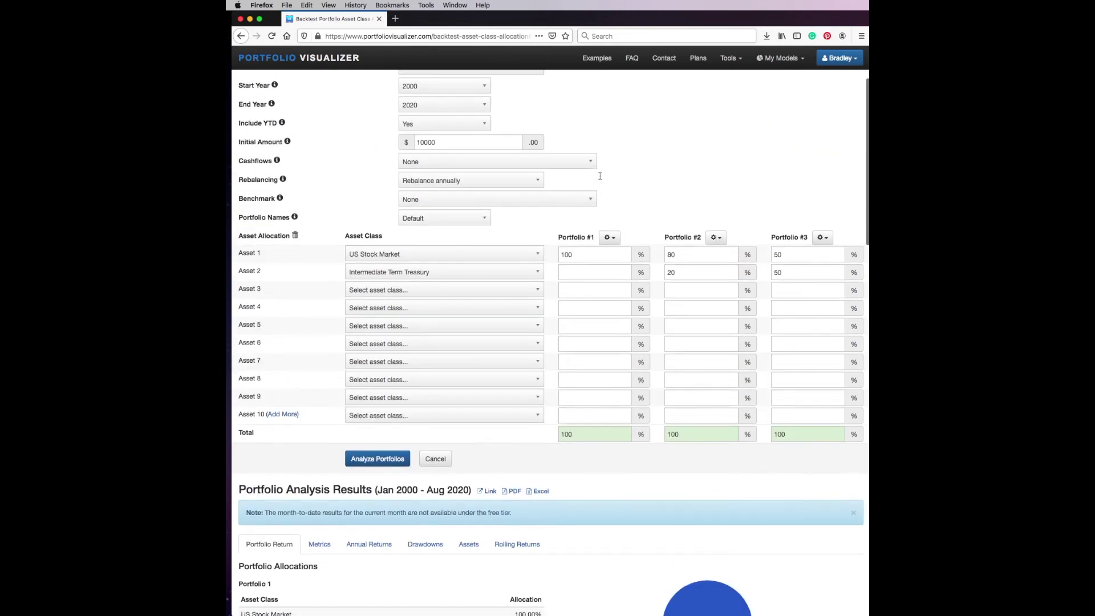
scroll(653, 173, "up", 2)
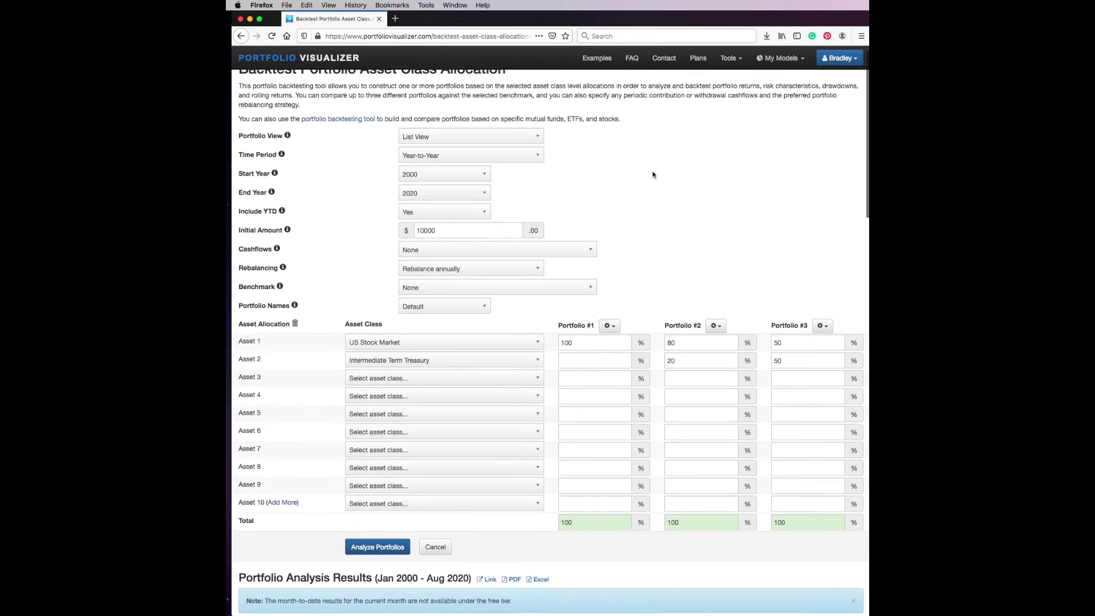
scroll(653, 174, "up", 1)
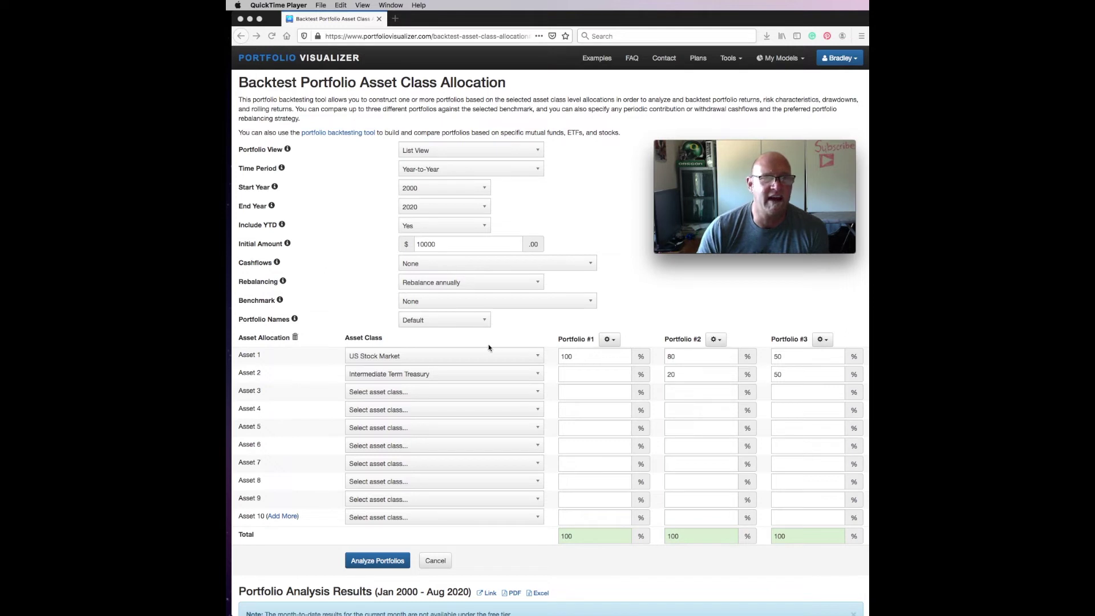
left_click(537, 394)
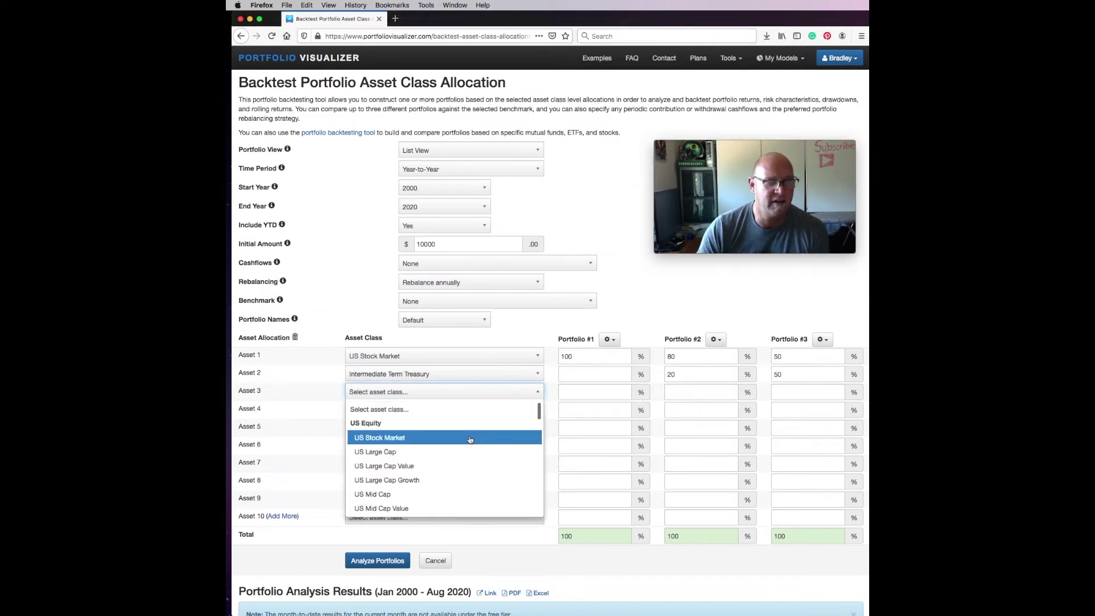
Add Global ex-US Stock Market as Asset 3 and set Portfolio #1 to 80/0/20
scroll(473, 453, "down", 10)
scroll(471, 457, "up", 5)
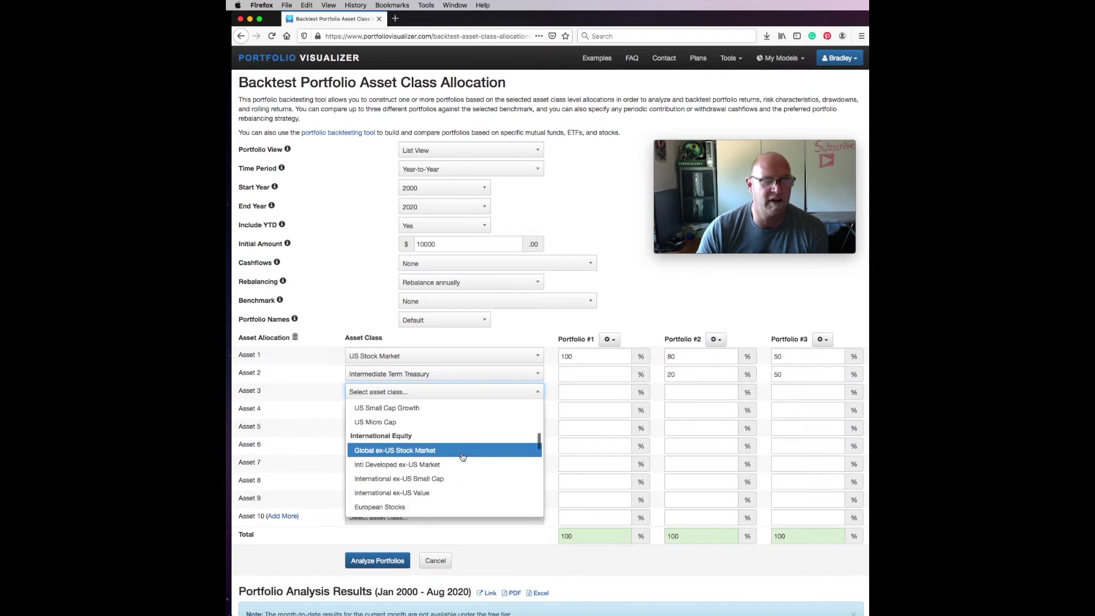
left_click(463, 452)
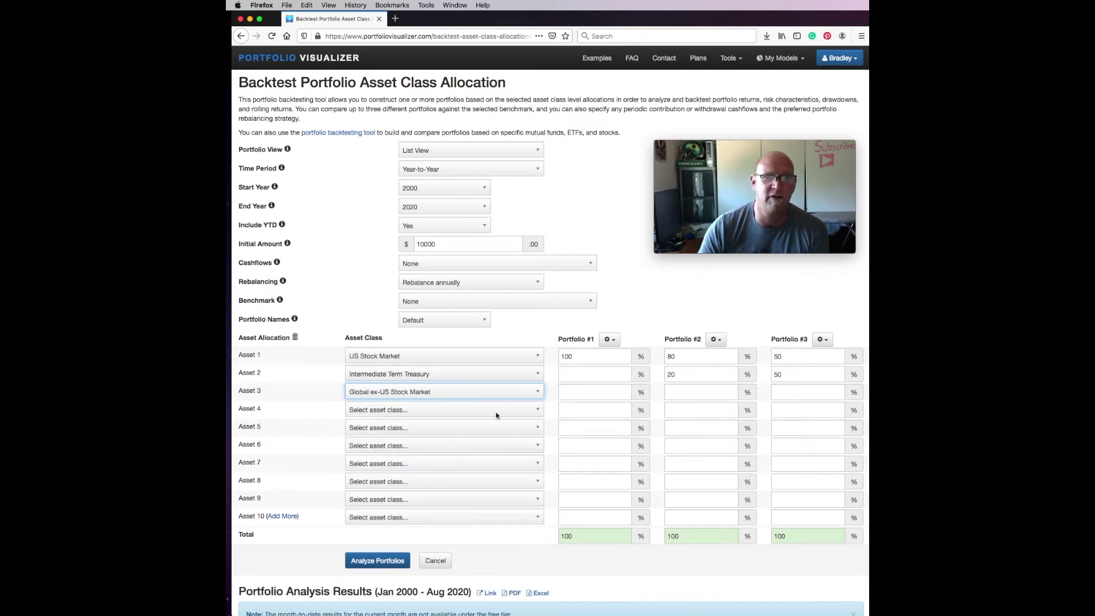
left_click_drag(576, 356, 547, 358)
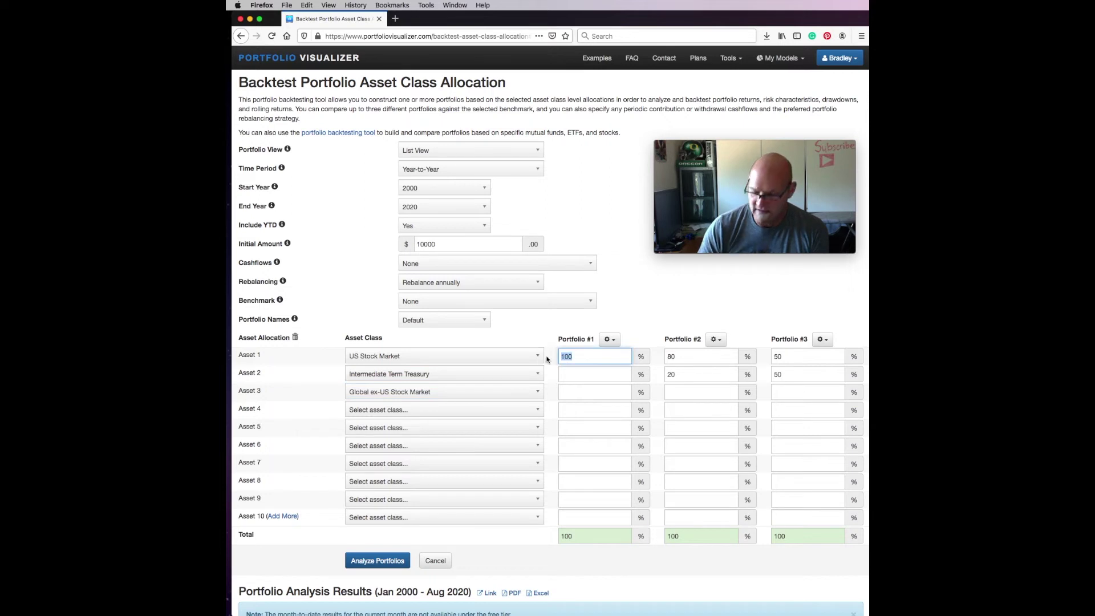
type("80")
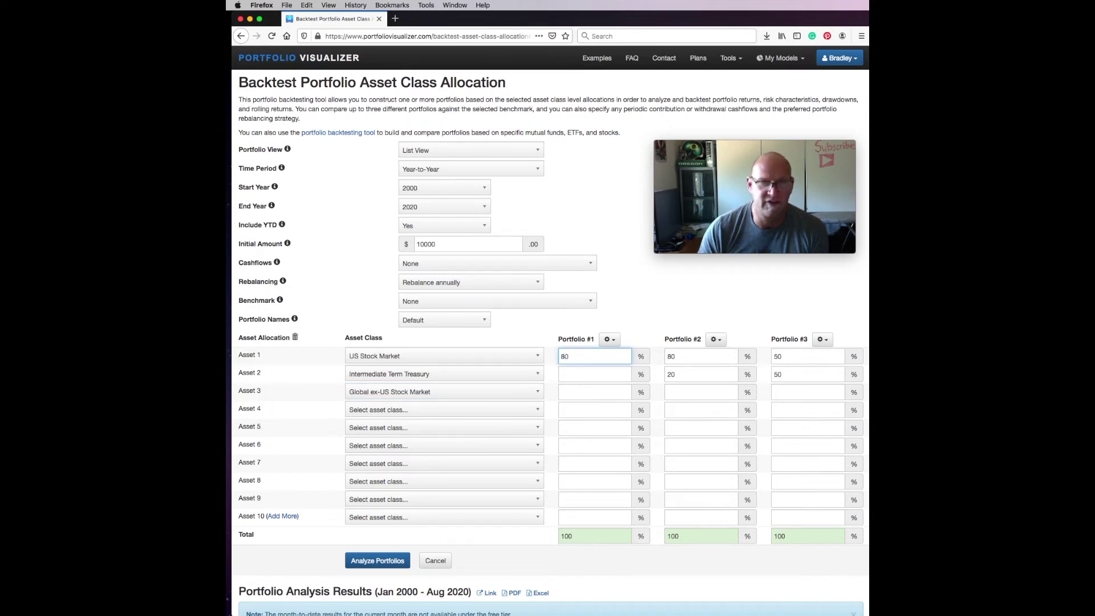
left_click(564, 391)
type("20")
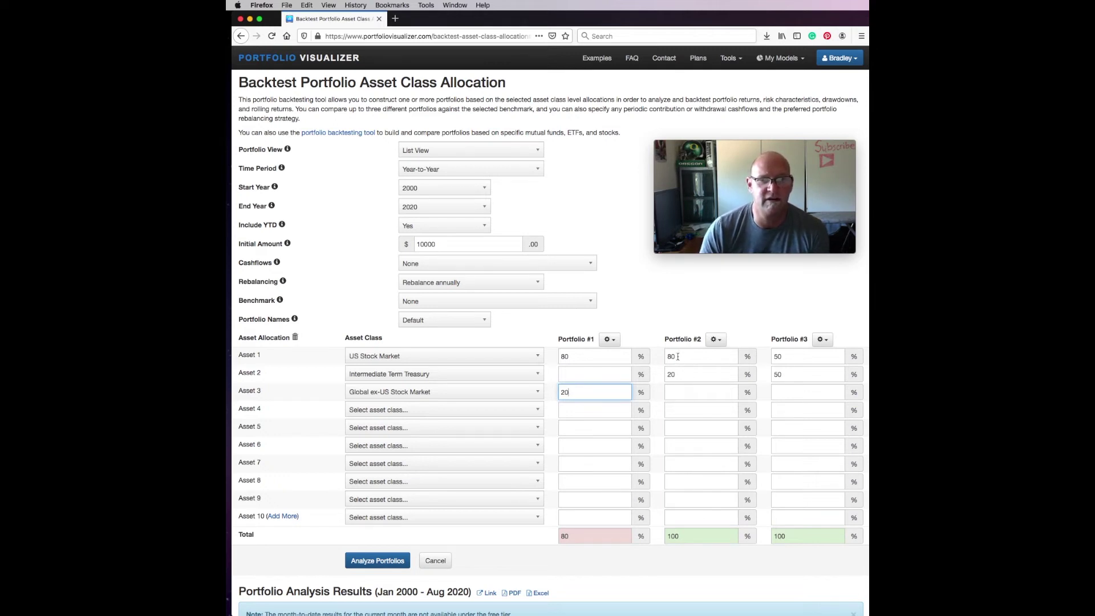
Set Portfolio #2 to 70/20/10 and Portfolio #3 to 40/50/10, then rerun the backtest
left_click_drag(678, 357, 663, 354)
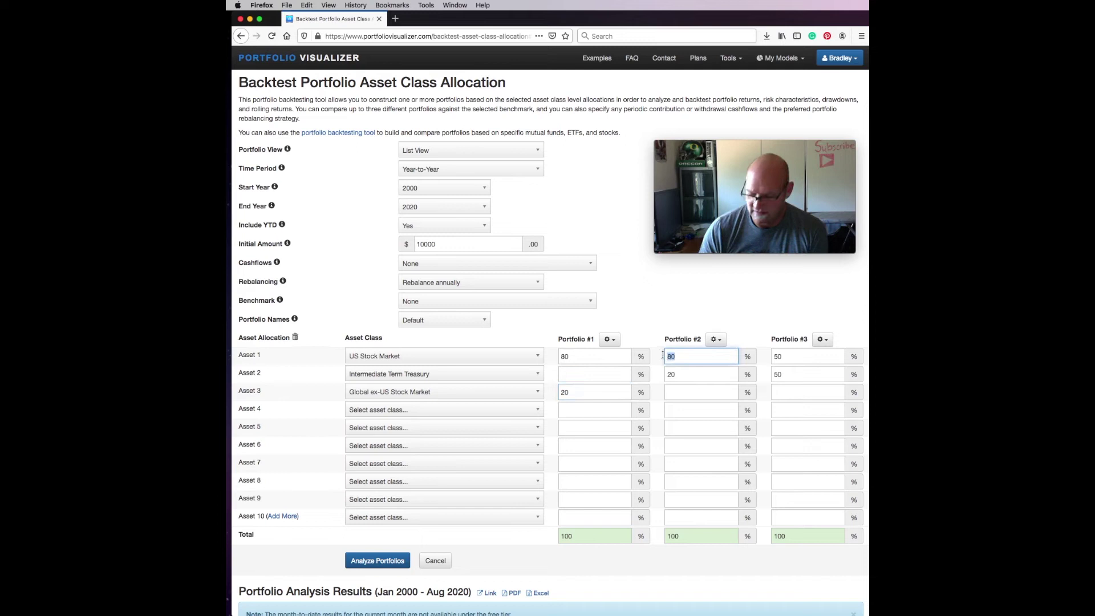
type("70")
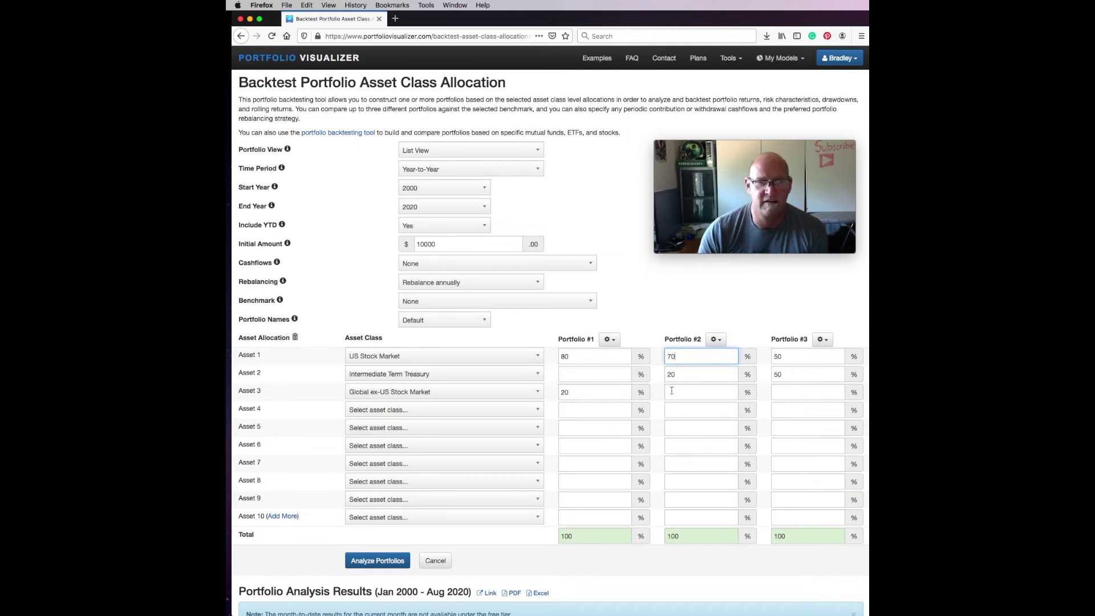
left_click(672, 391)
type("10")
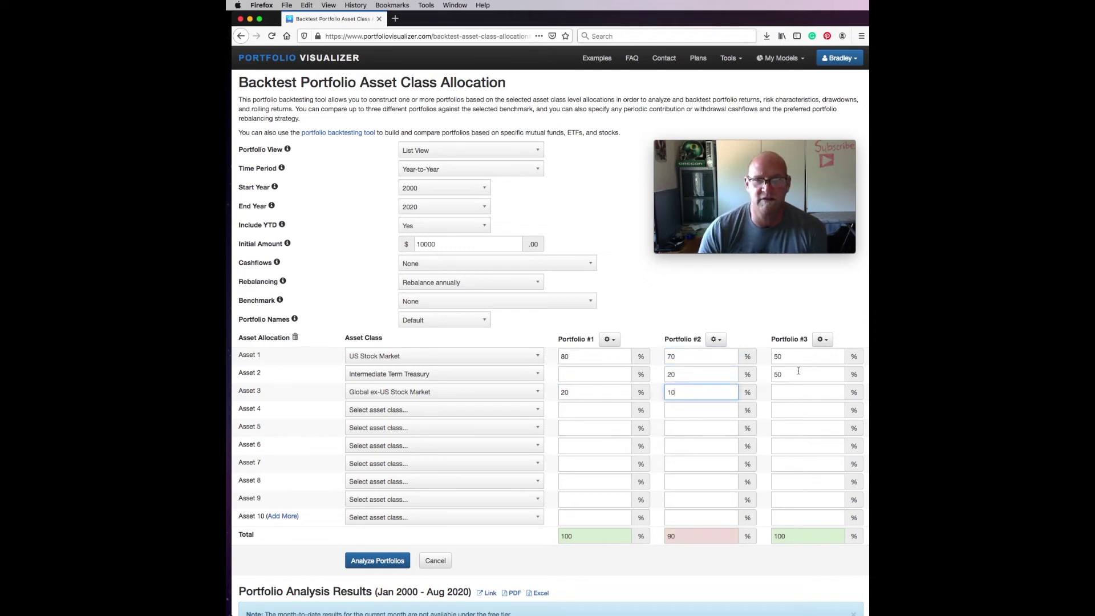
left_click_drag(792, 356, 766, 355)
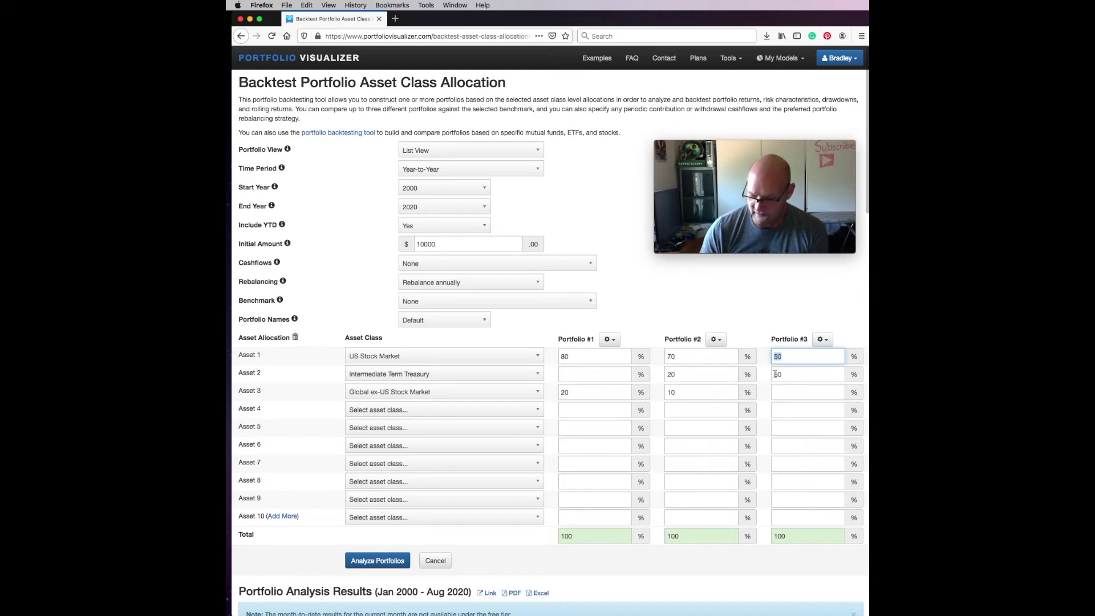
type("4")
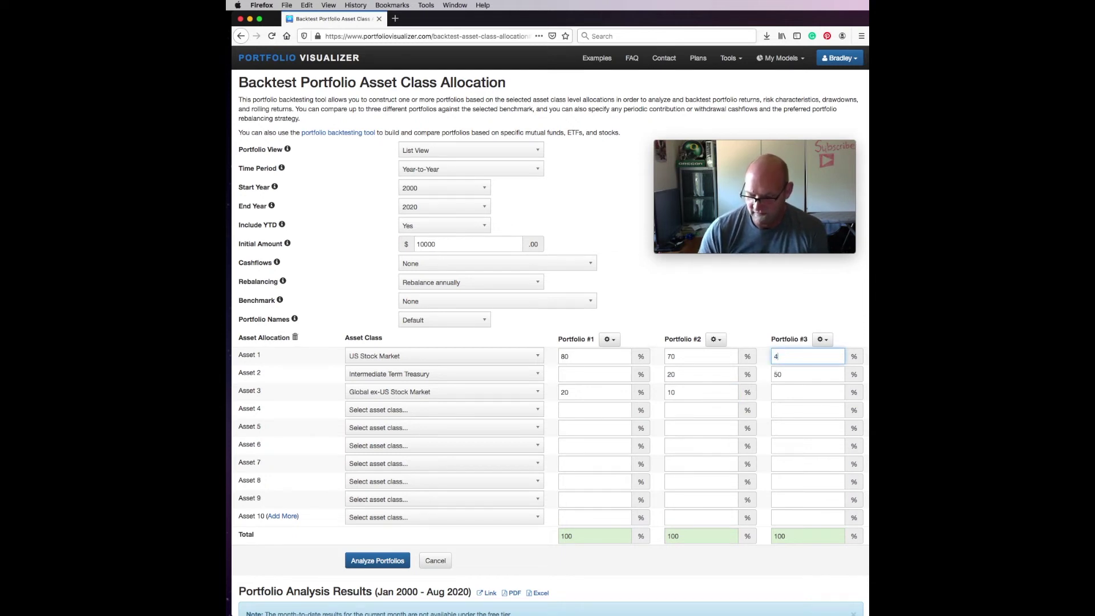
type("0")
left_click(780, 391)
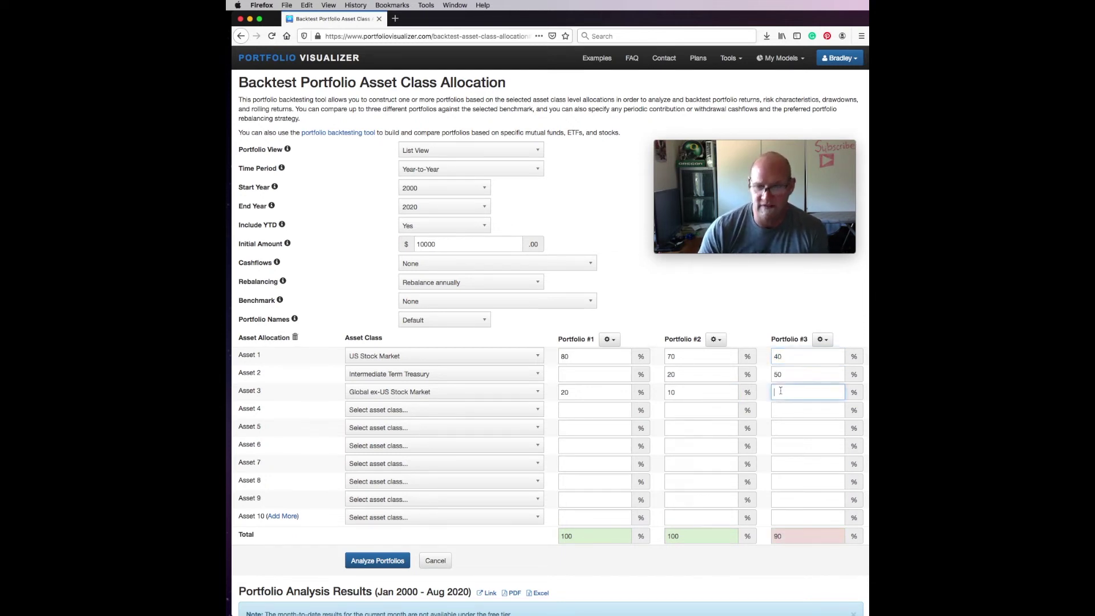
type("10")
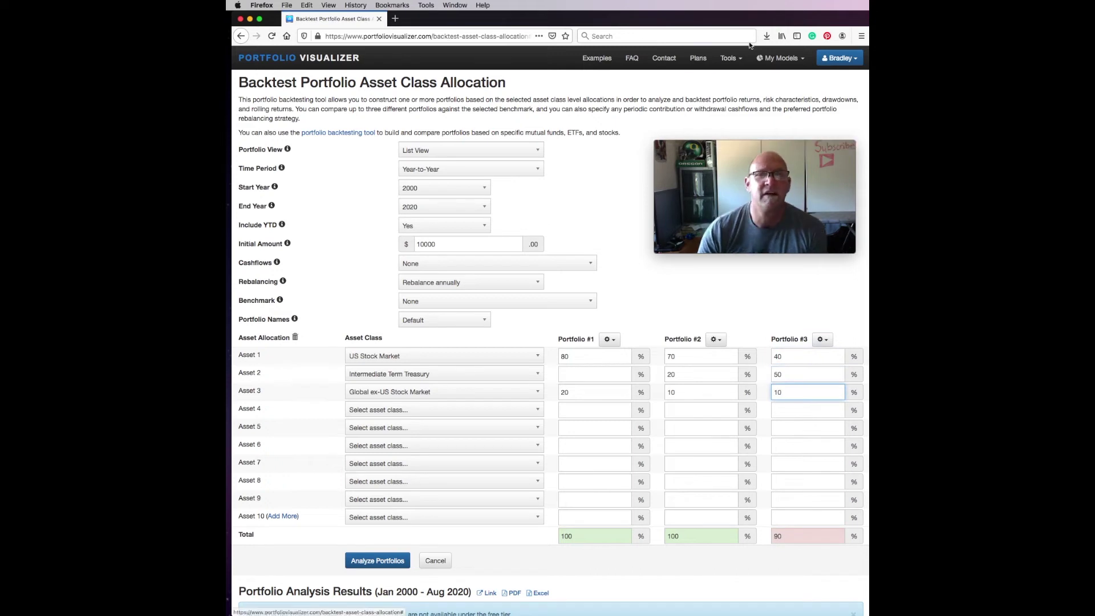
left_click(379, 561)
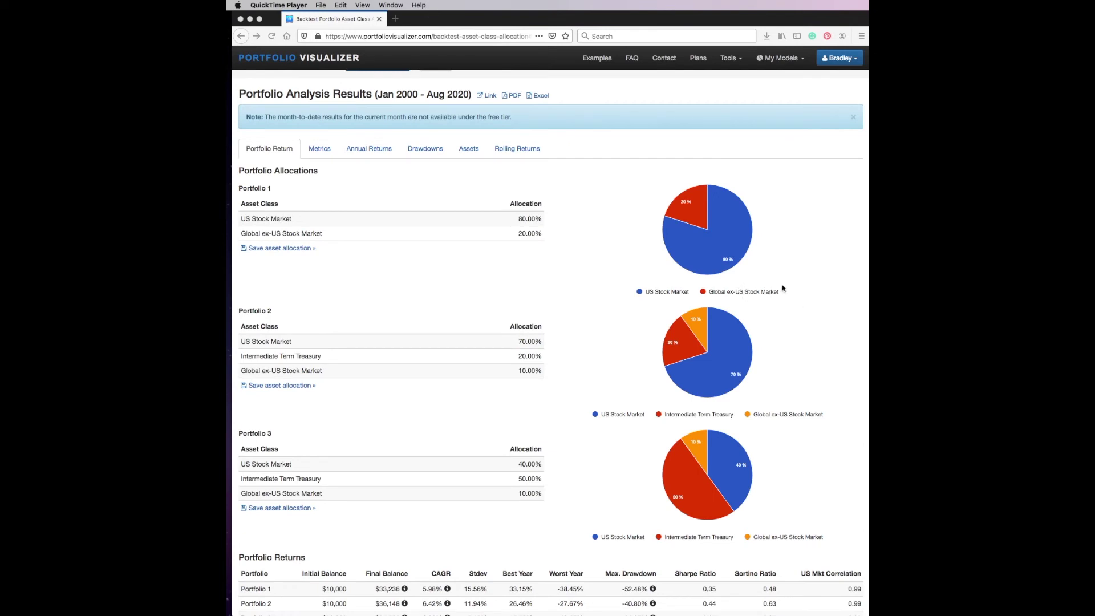
scroll(741, 222, "down", 1)
scroll(704, 396, "up", 3)
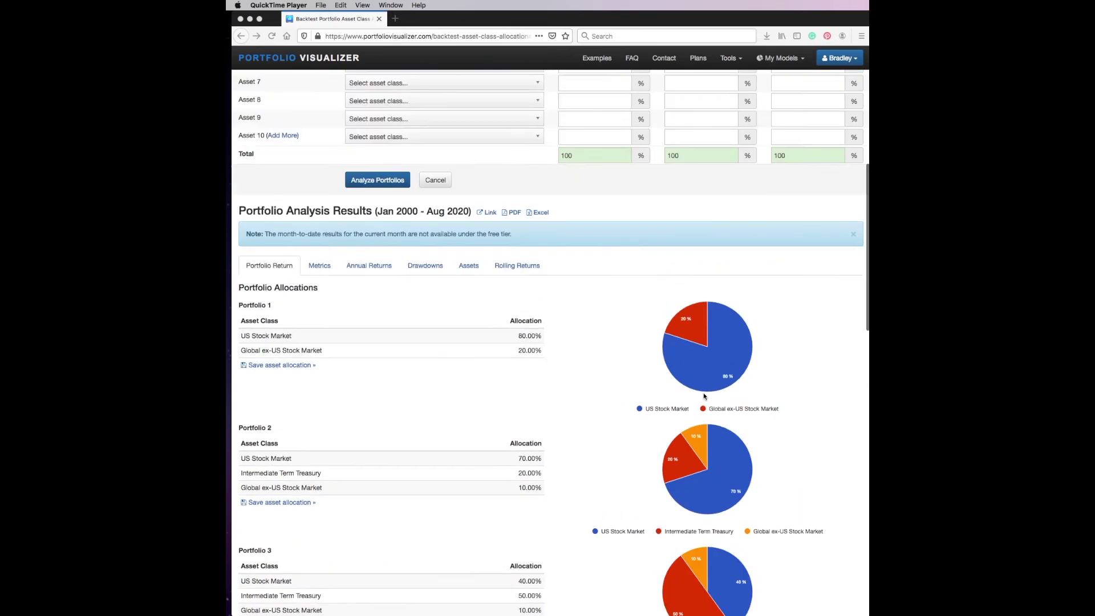
scroll(704, 396, "down", 2)
scroll(739, 361, "up", 1)
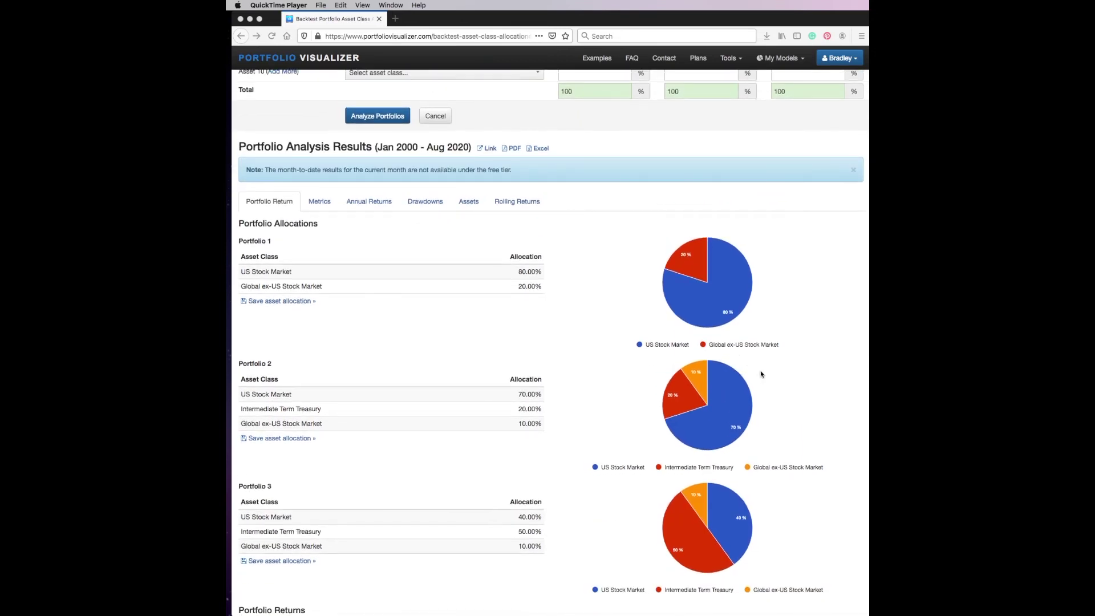
scroll(774, 380, "down", 3)
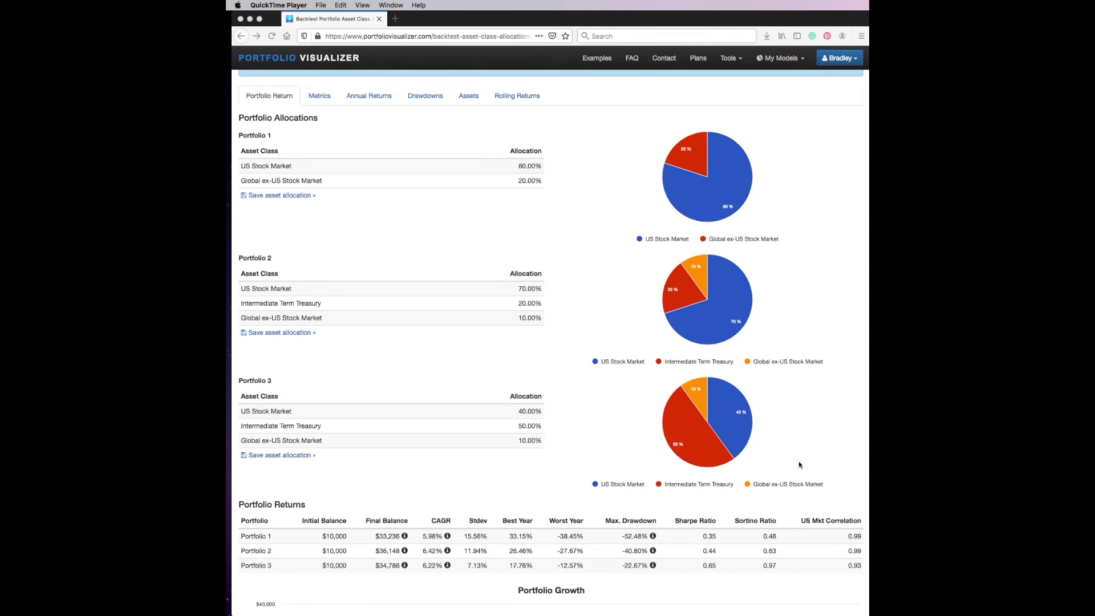
scroll(799, 461, "down", 3)
Scroll the rerun results to review drawdowns, Sharpe ratios and the growth and annual-return charts
scroll(800, 463, "down", 5)
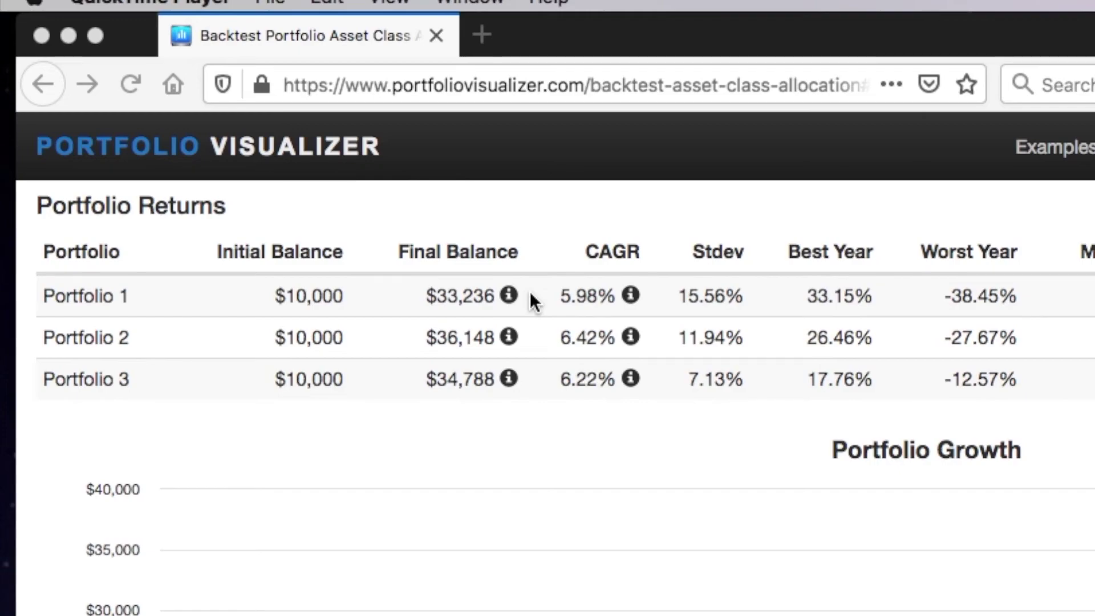
scroll(579, 302, "up", 1)
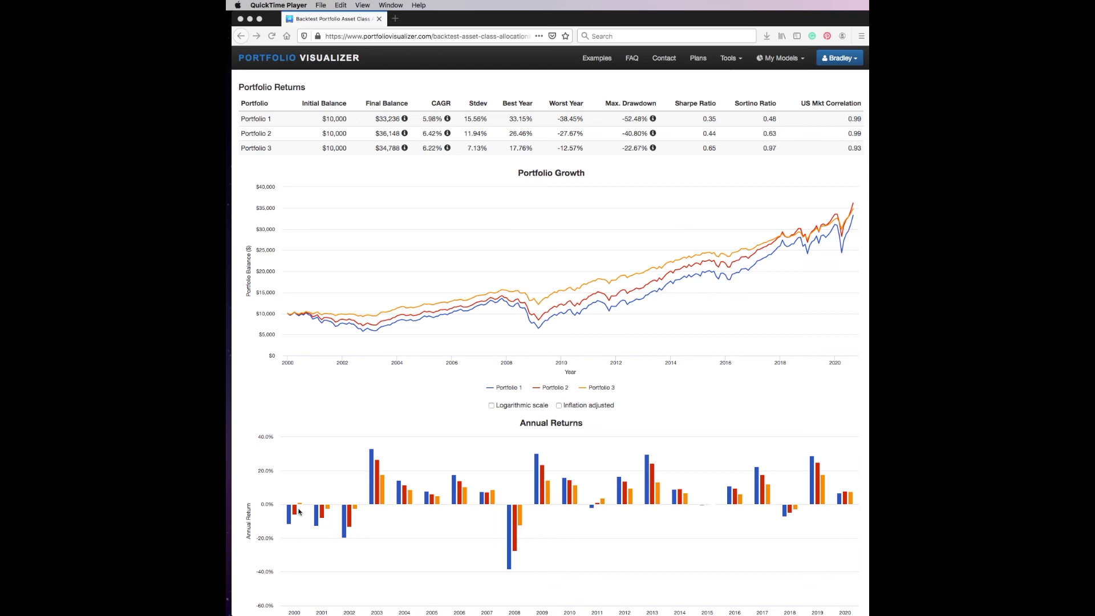
Scroll back up to the form holding the 80/0/20, 70/20/10 and 40/50/10 allocations
scroll(302, 509, "up", 1)
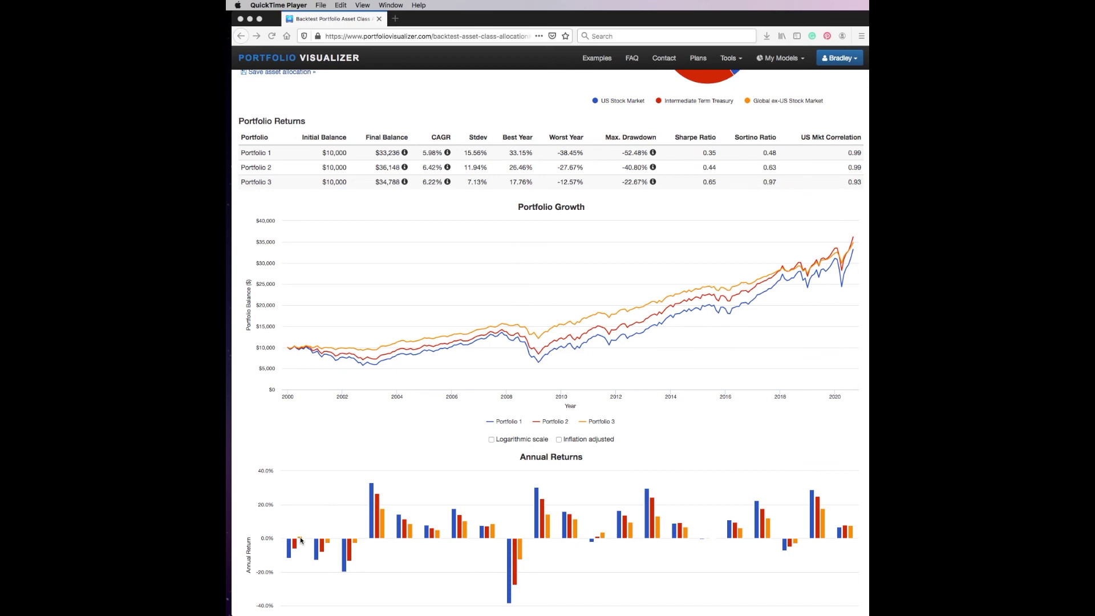
scroll(302, 540, "down", 2)
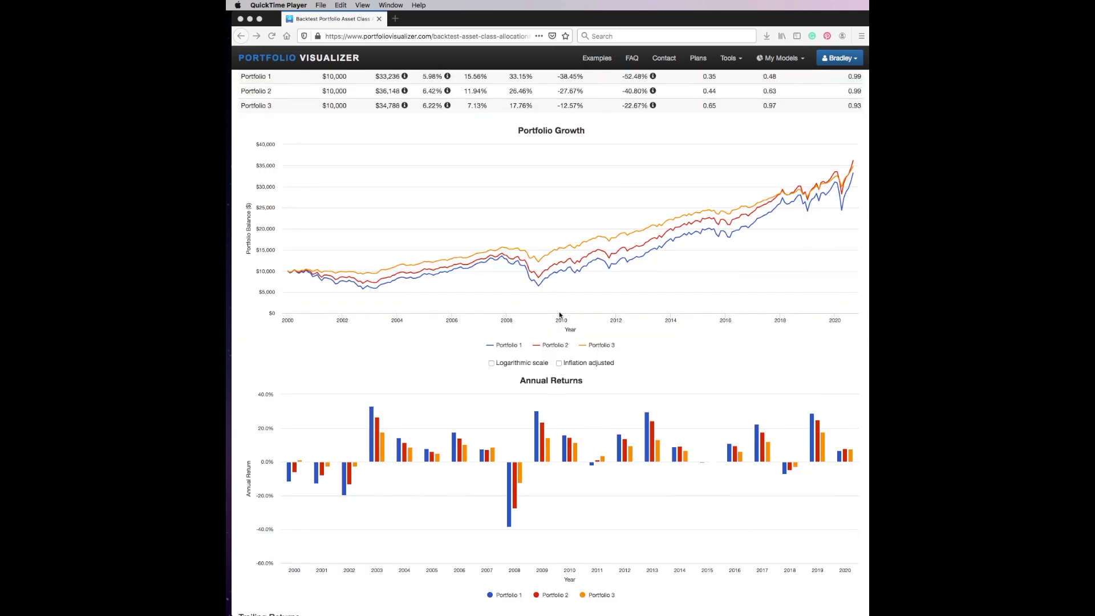
scroll(692, 353, "up", 1)
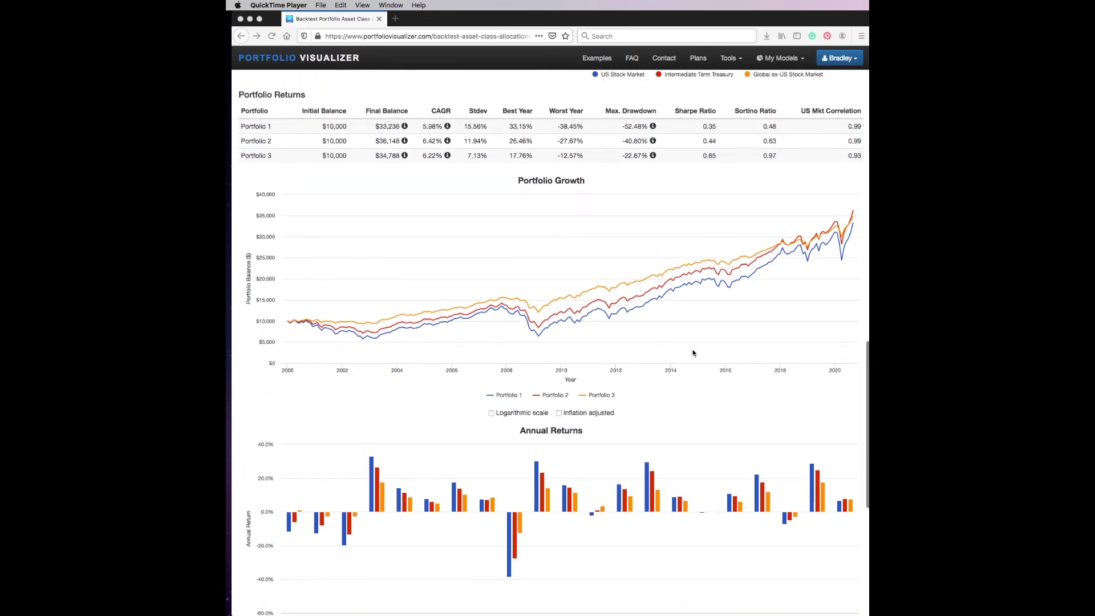
scroll(693, 353, "up", 6)
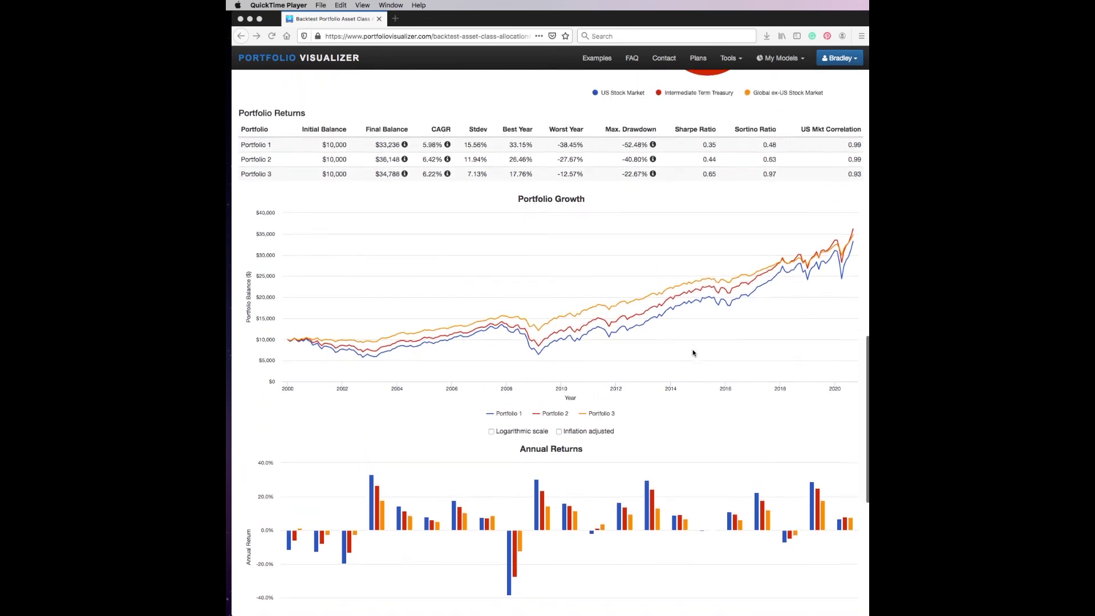
scroll(693, 352, "up", 4)
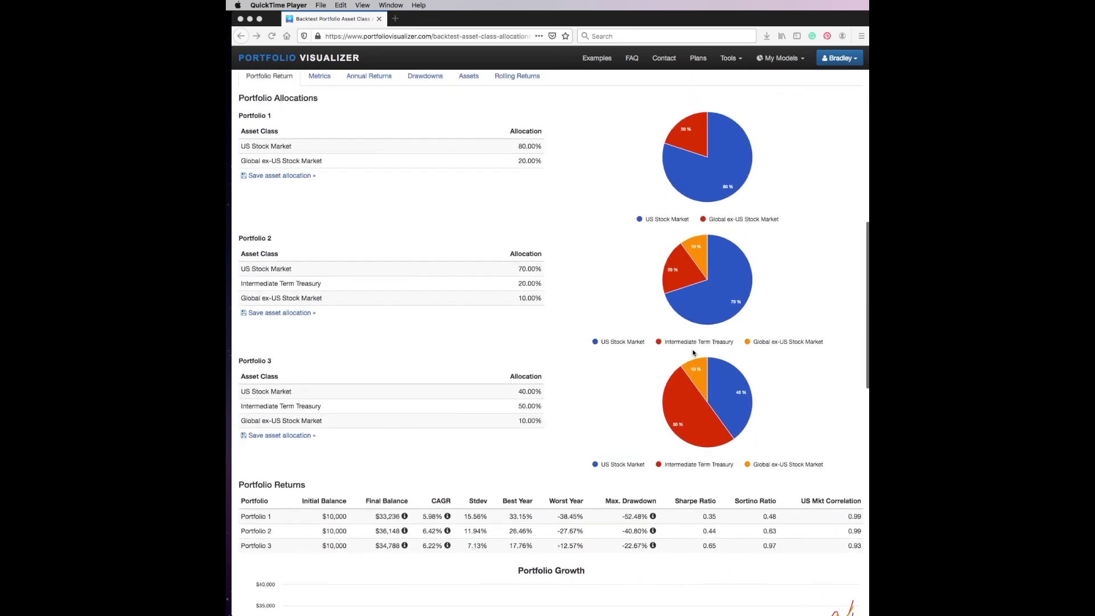
scroll(692, 349, "up", 1)
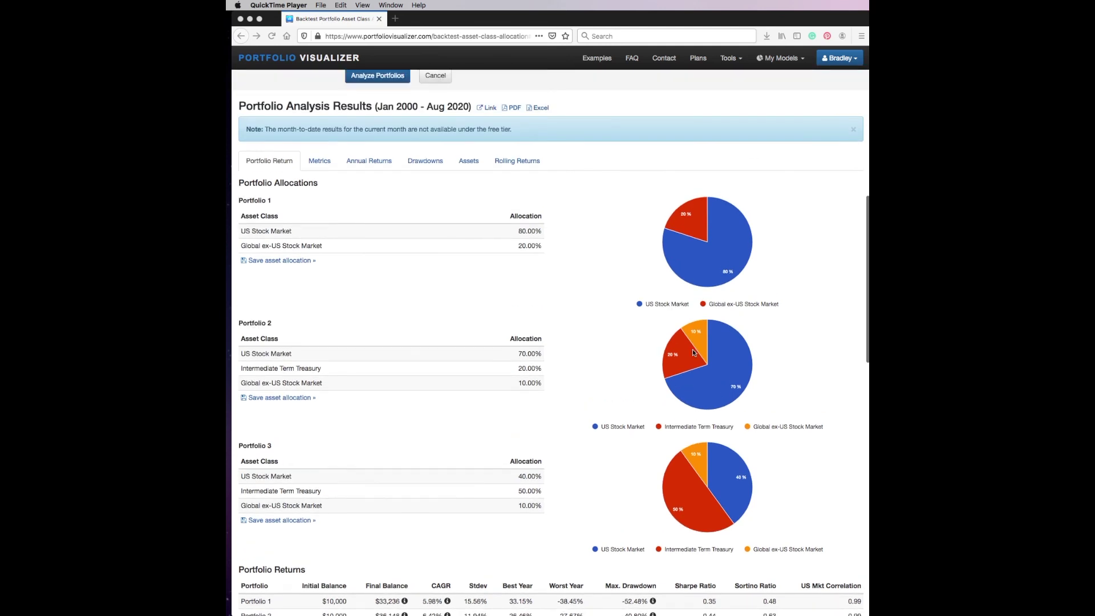
scroll(692, 349, "down", 1)
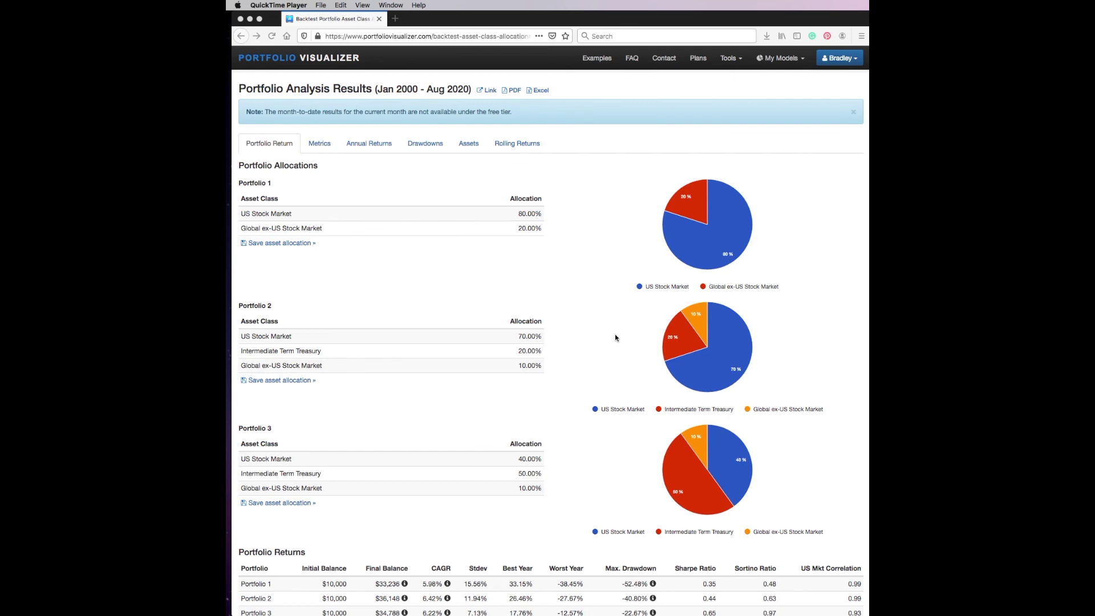
scroll(664, 292, "up", 10)
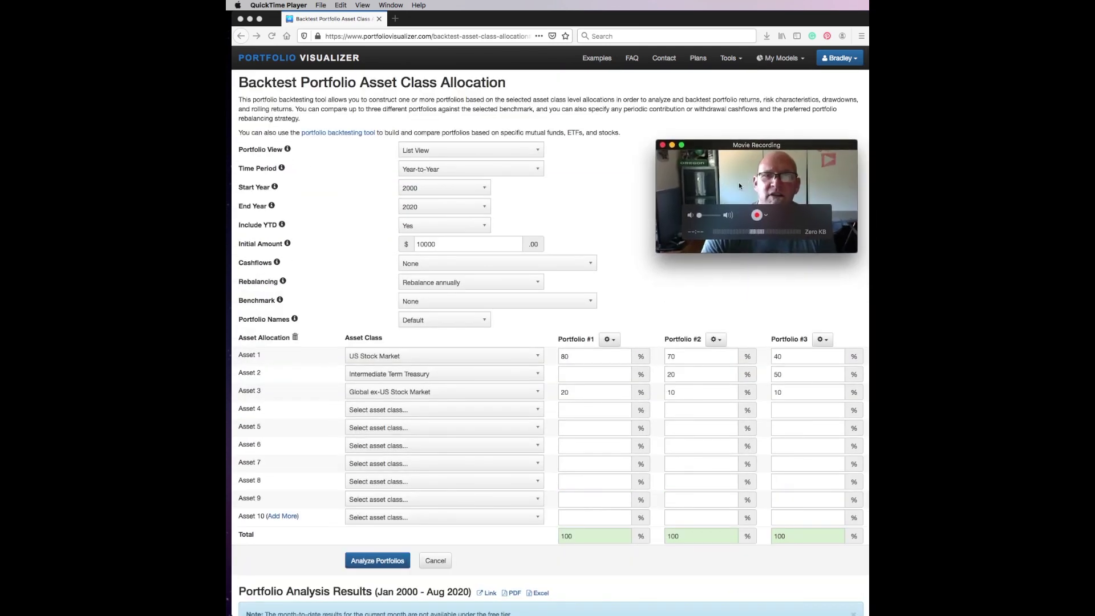
left_click(770, 286)
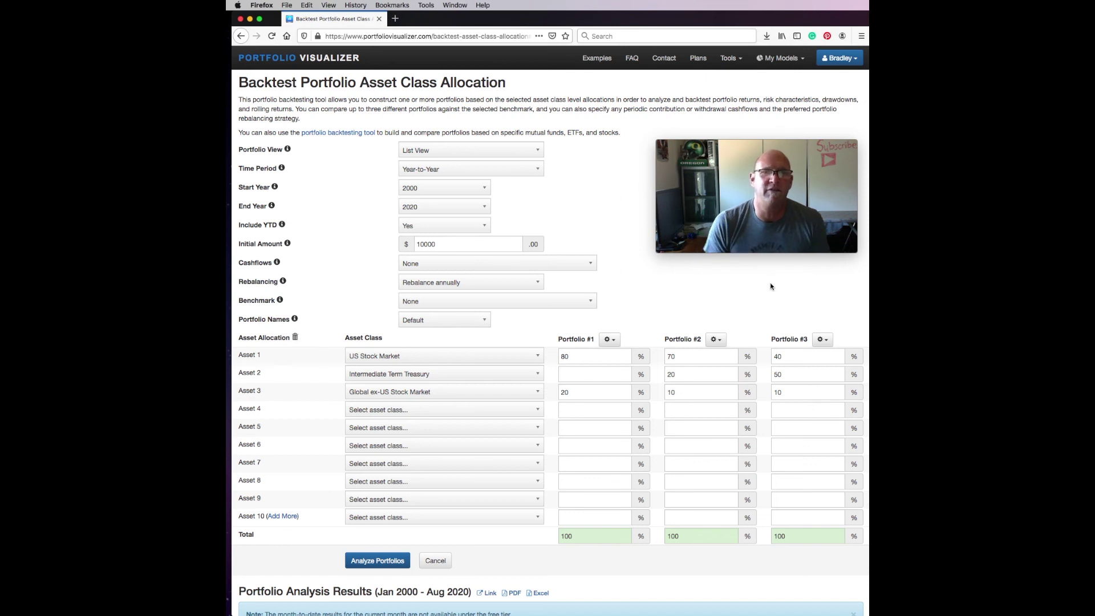